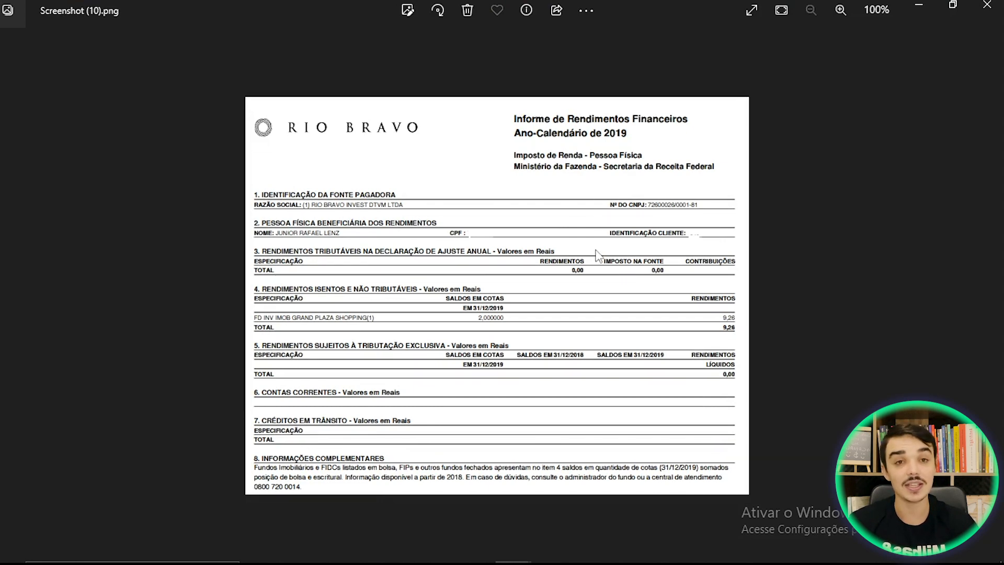
- Review the Itaúsa 2019 income report in Screenshot (11), then return to IRPF 2023
mouse_move(513, 548)
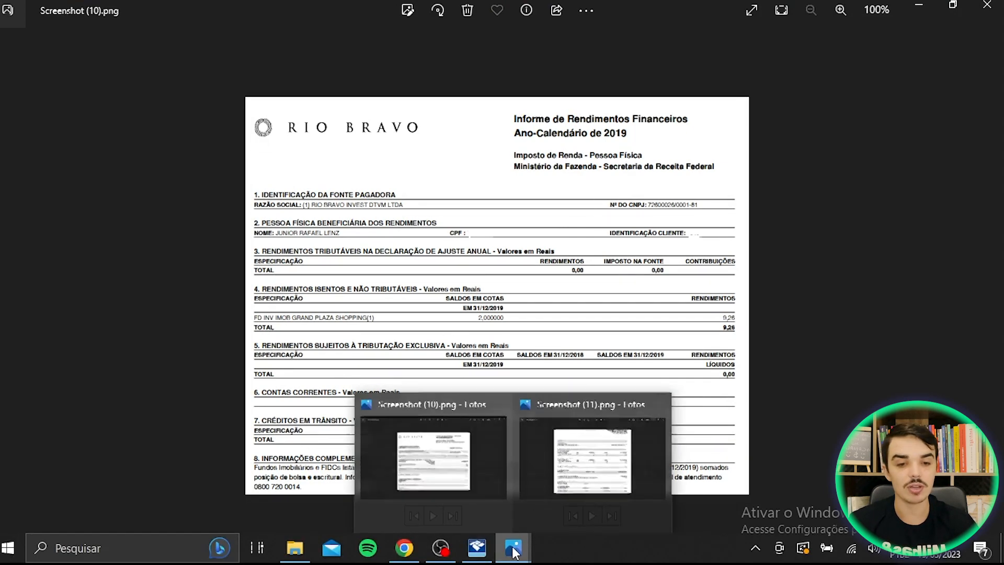
left_click(585, 487)
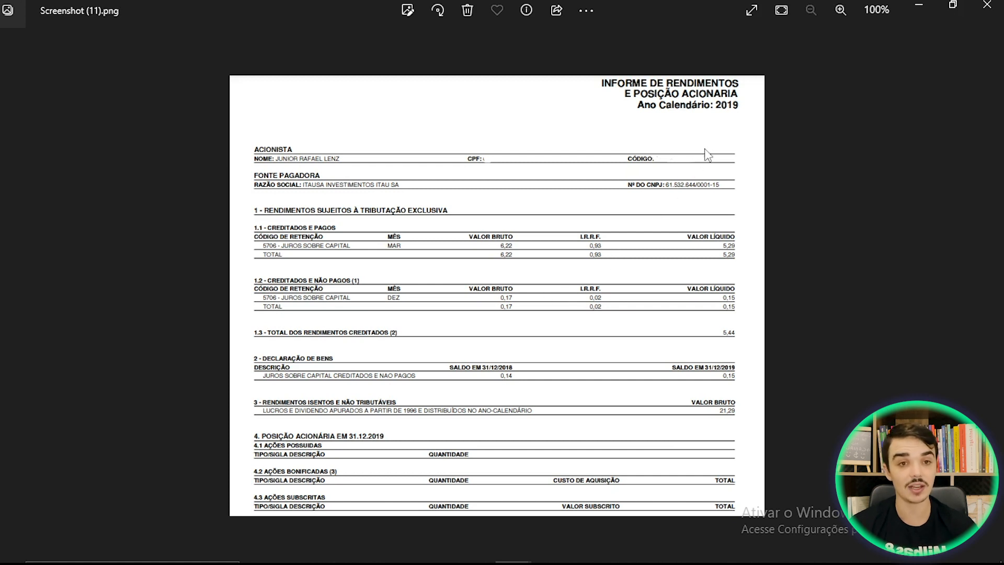
left_click(480, 554)
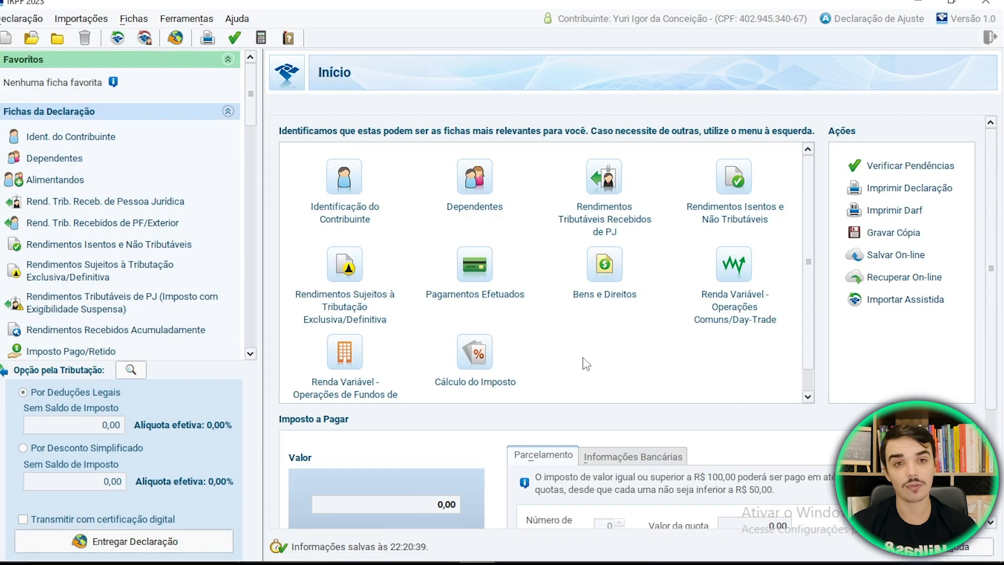
- Open the Itaúsa ITSA4 shares asset (10.000,00 and 95.000,00) in Bens e Direitos for editing
left_click(605, 273)
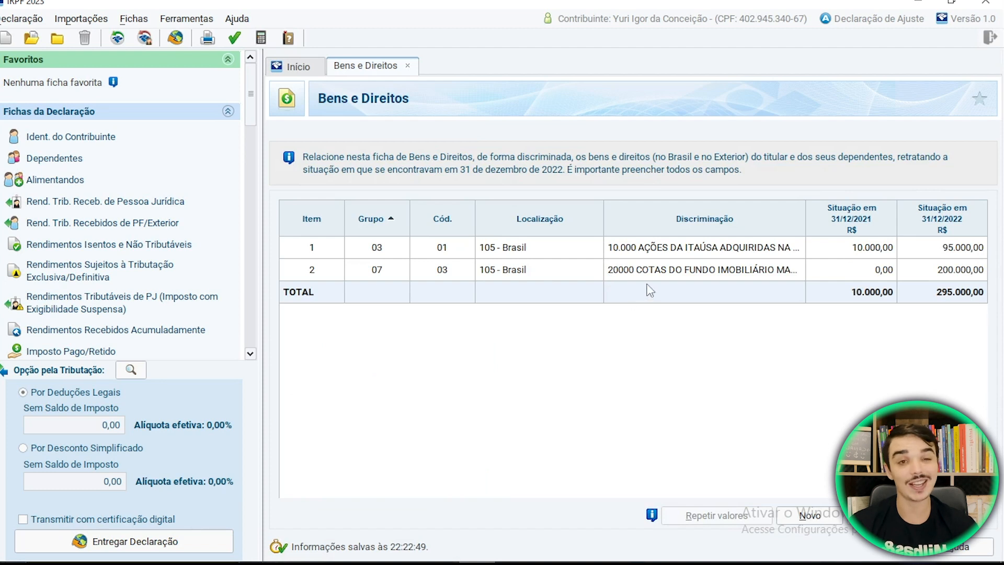
left_click(669, 254)
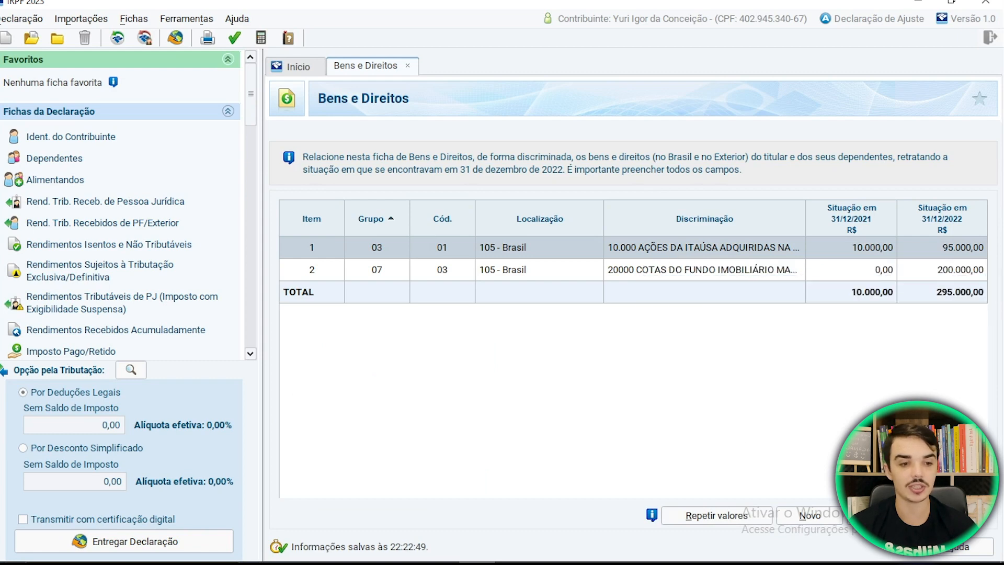
left_click(880, 515)
left_click_drag(993, 283, 993, 408)
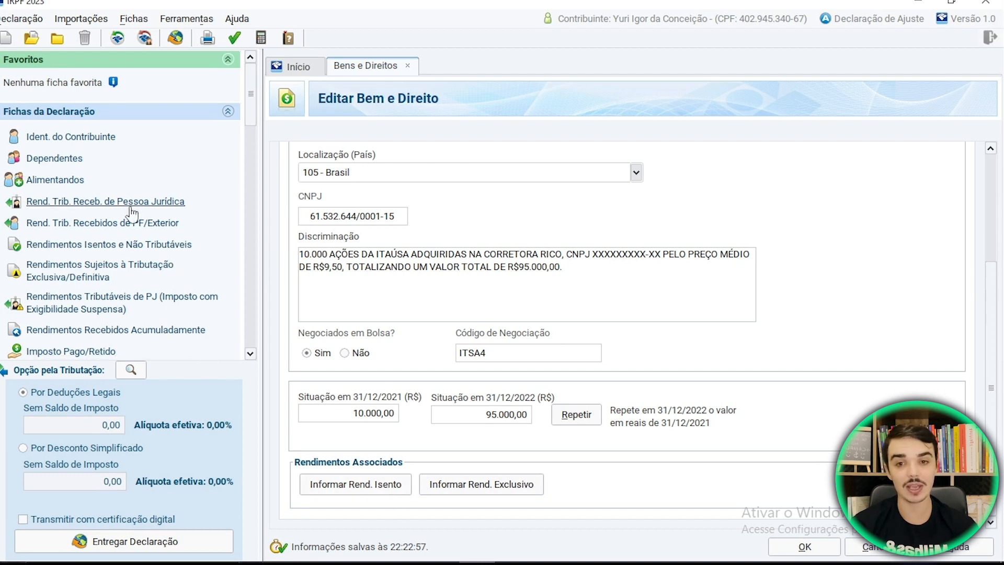
- Close the Itaúsa shares form with OK, back to the two-item asset list
left_click(887, 550)
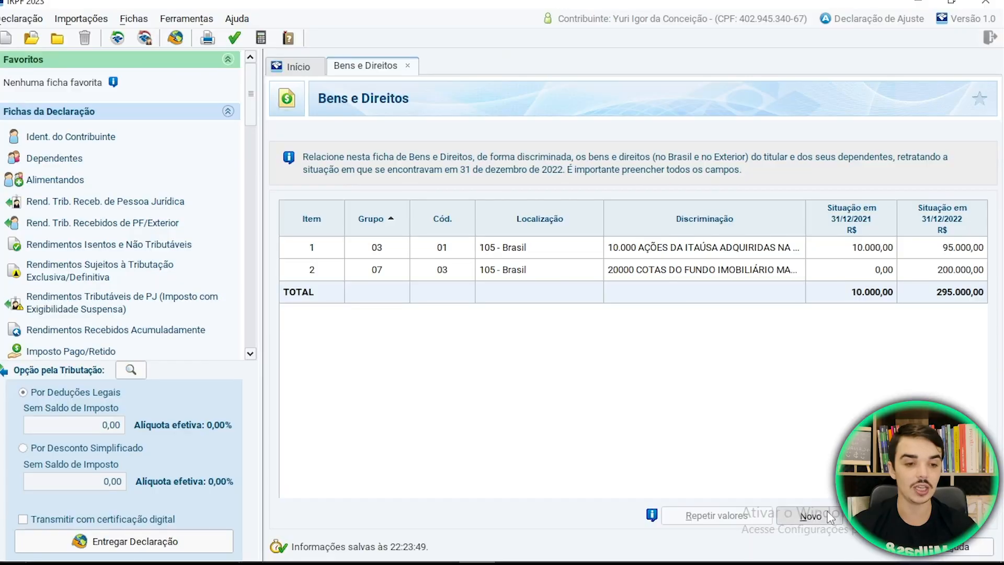
- Start a new asset with Grupo 04 - Aplicações e Investimentos and Código 99
left_click(810, 515)
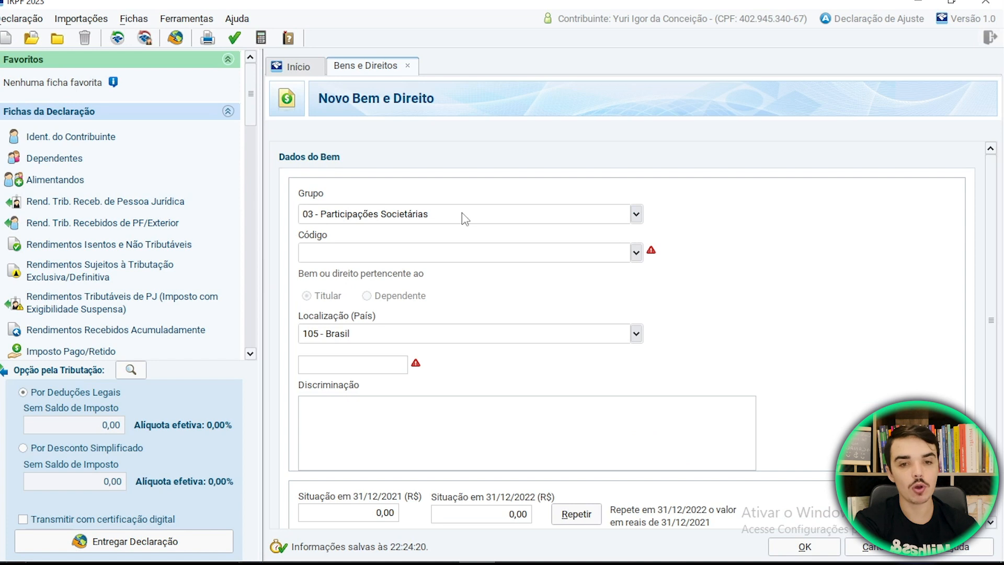
left_click(463, 212)
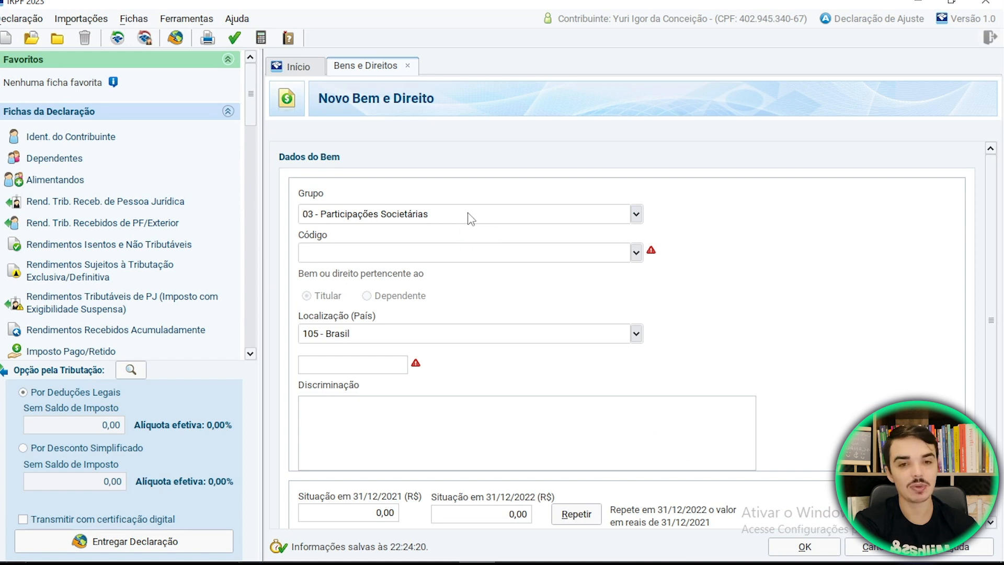
left_click(635, 214)
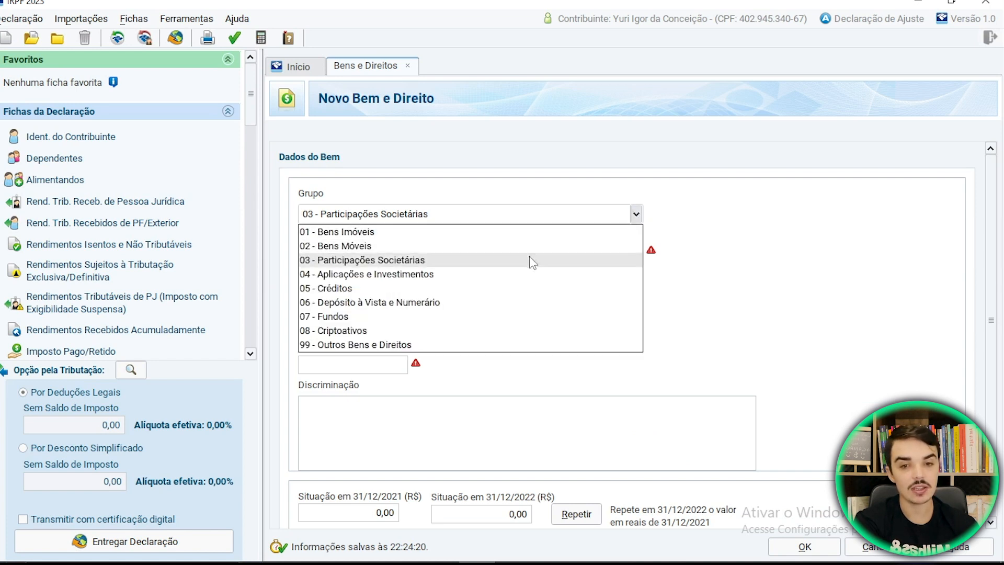
left_click(408, 274)
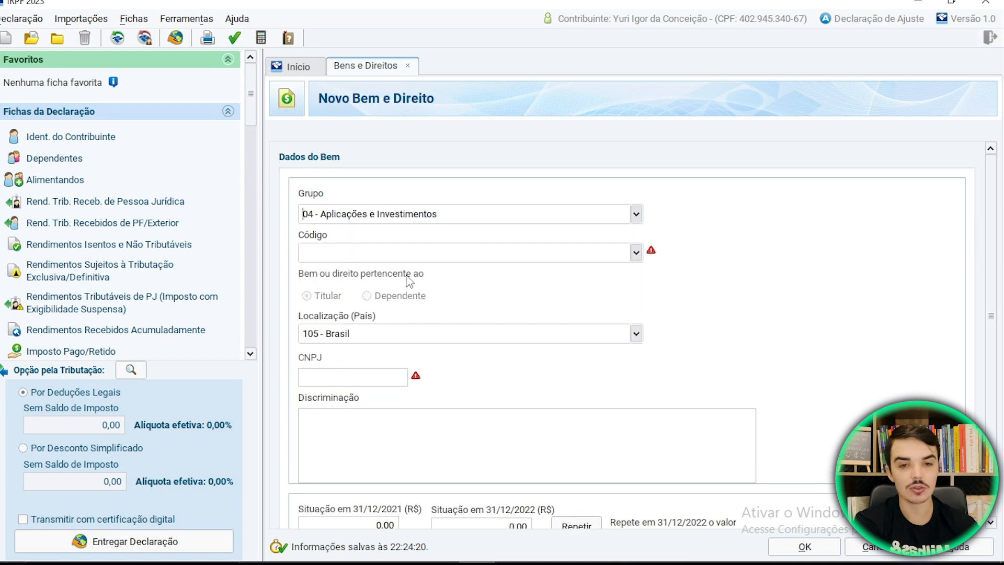
left_click(636, 252)
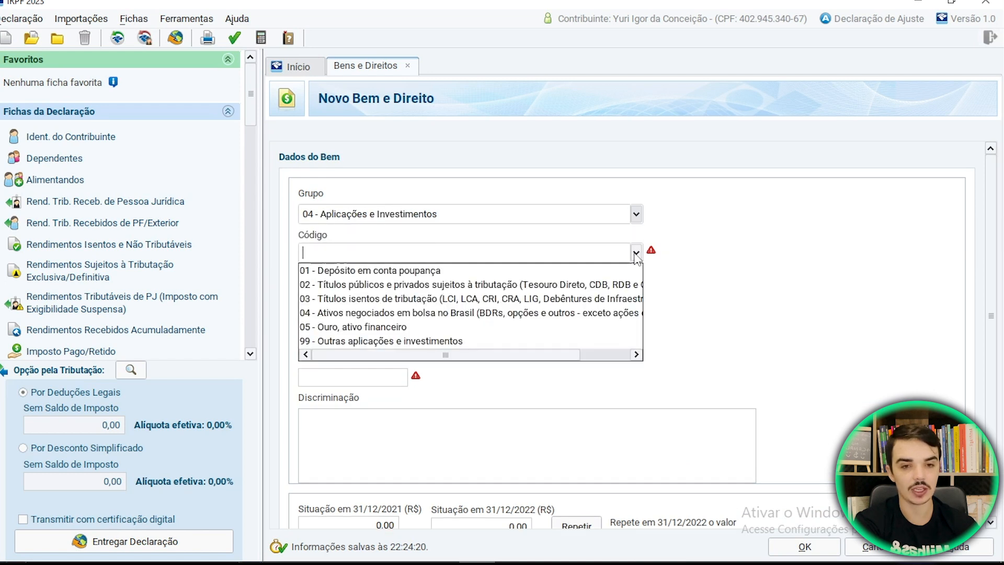
left_click(388, 342)
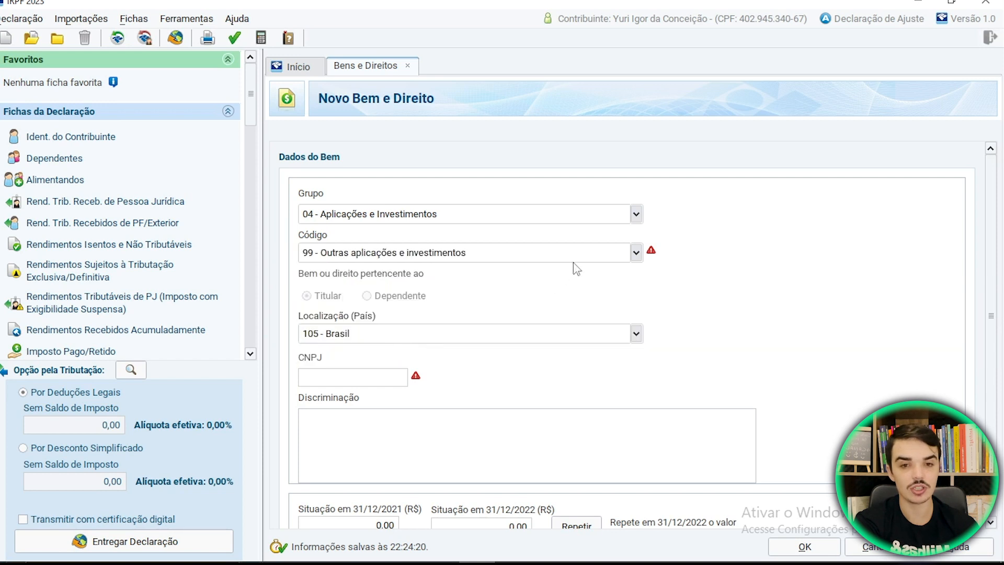
- Briefly try Grupo 03 with code 99, then settle back on Grupo 04, Código 99
left_click(636, 214)
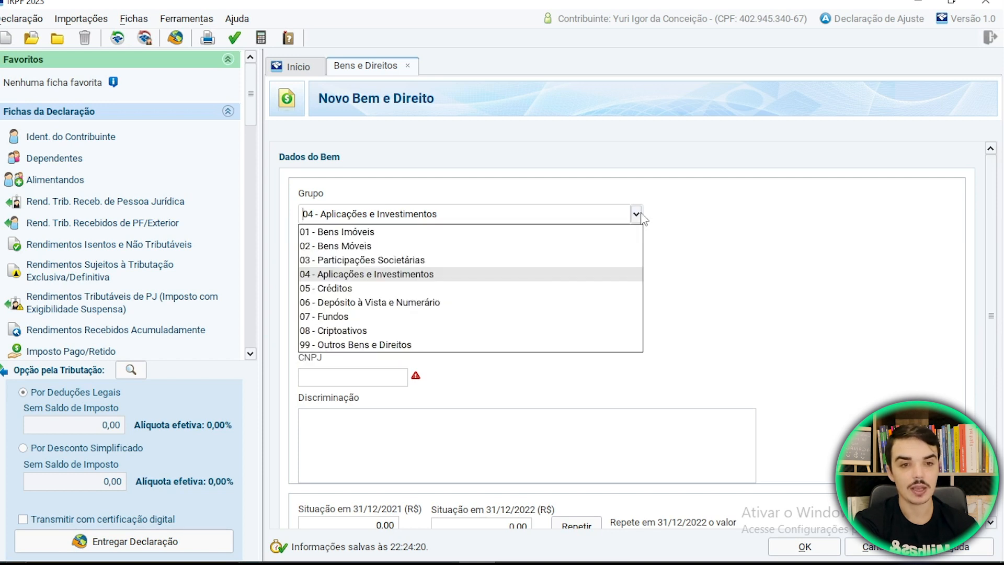
left_click(408, 260)
left_click(636, 253)
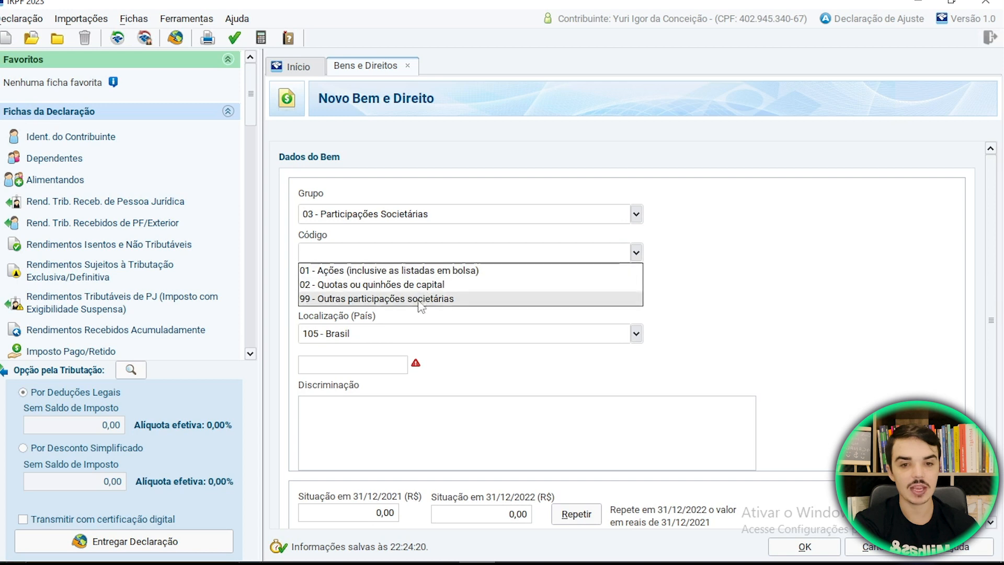
left_click(419, 301)
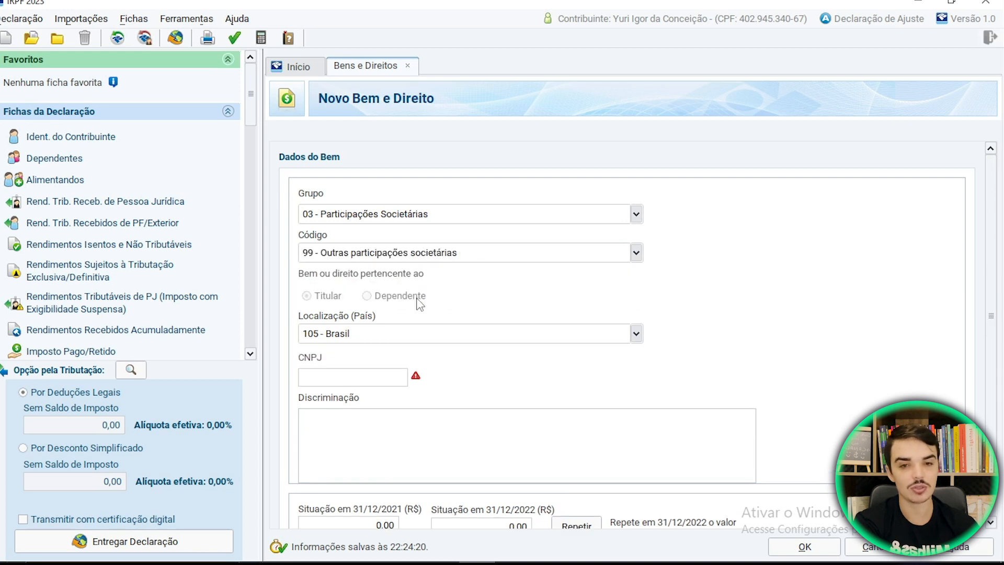
left_click(636, 215)
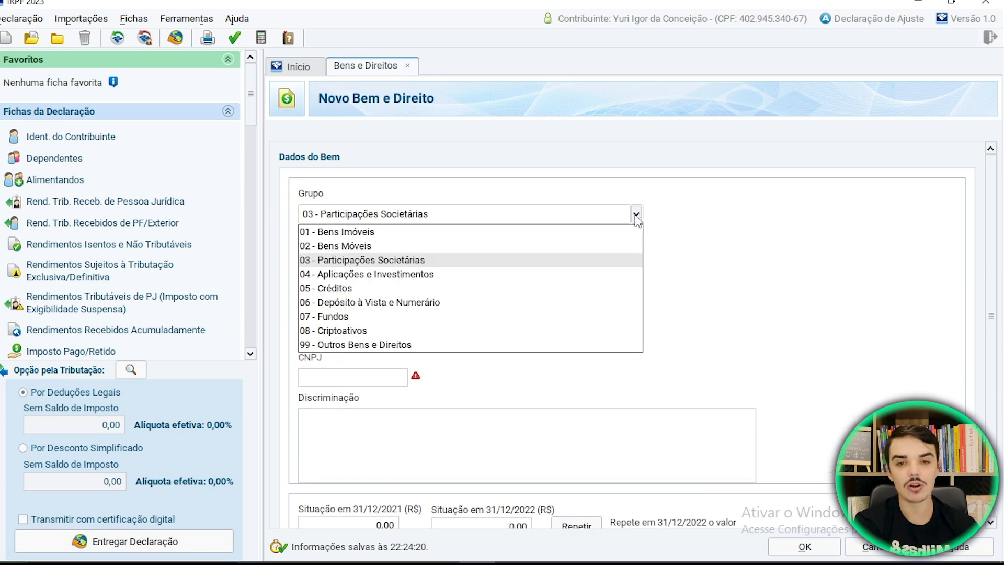
left_click(411, 274)
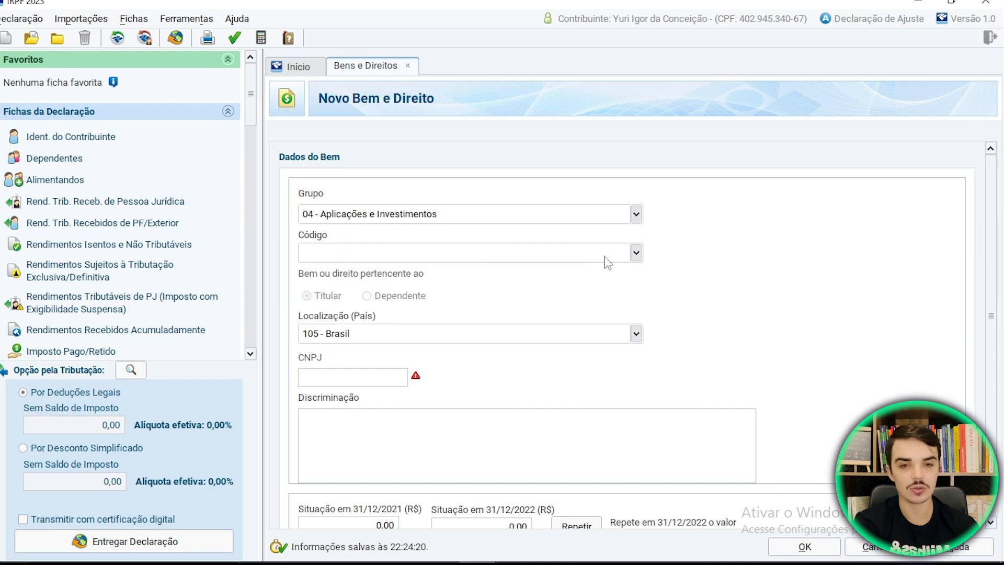
left_click(636, 253)
left_click(433, 345)
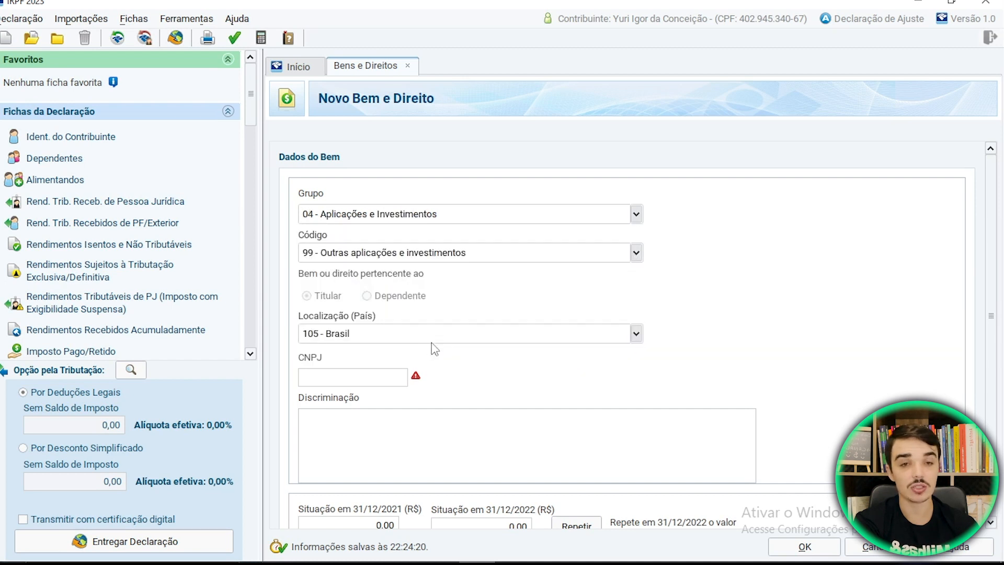
- Place the cursor in the CNPJ field and bring up the Itaúsa report to read its CNPJ
left_click(337, 380)
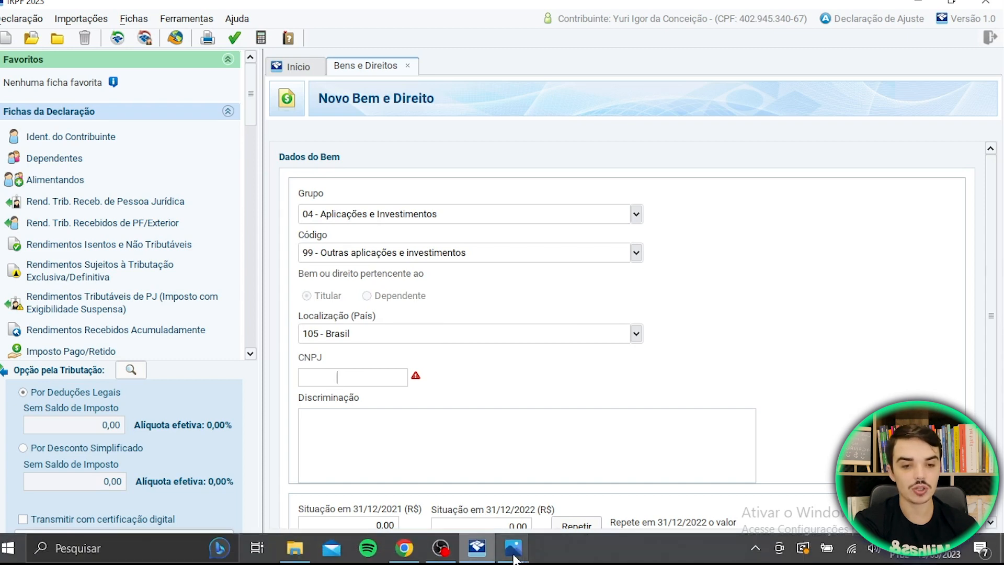
mouse_move(521, 557)
mouse_move(563, 489)
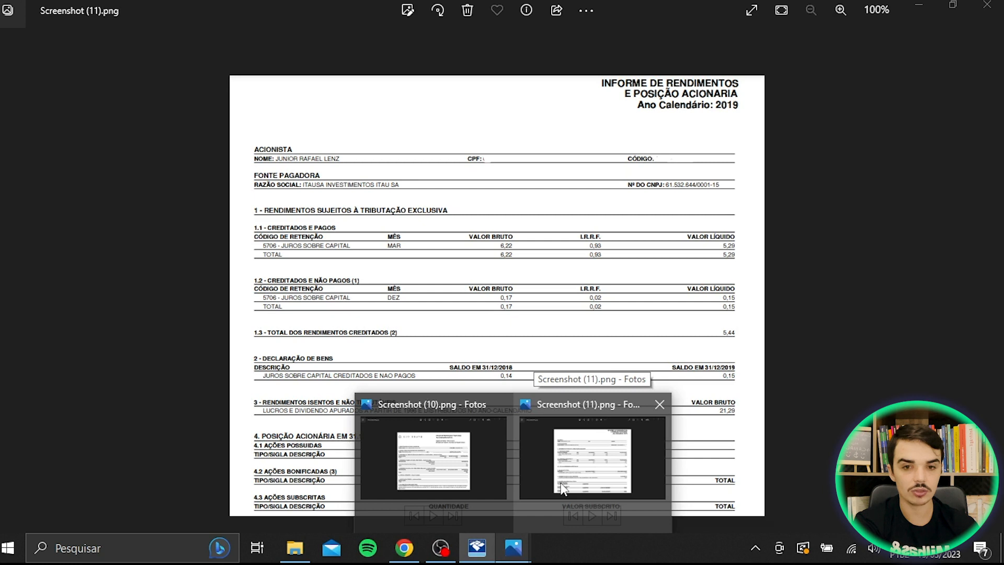
left_click(562, 489)
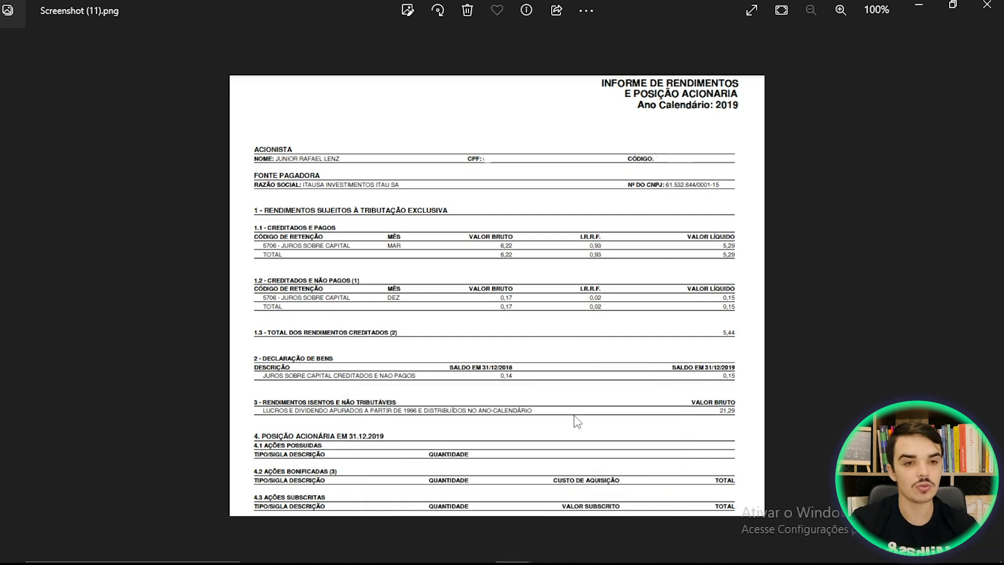
left_click(484, 556)
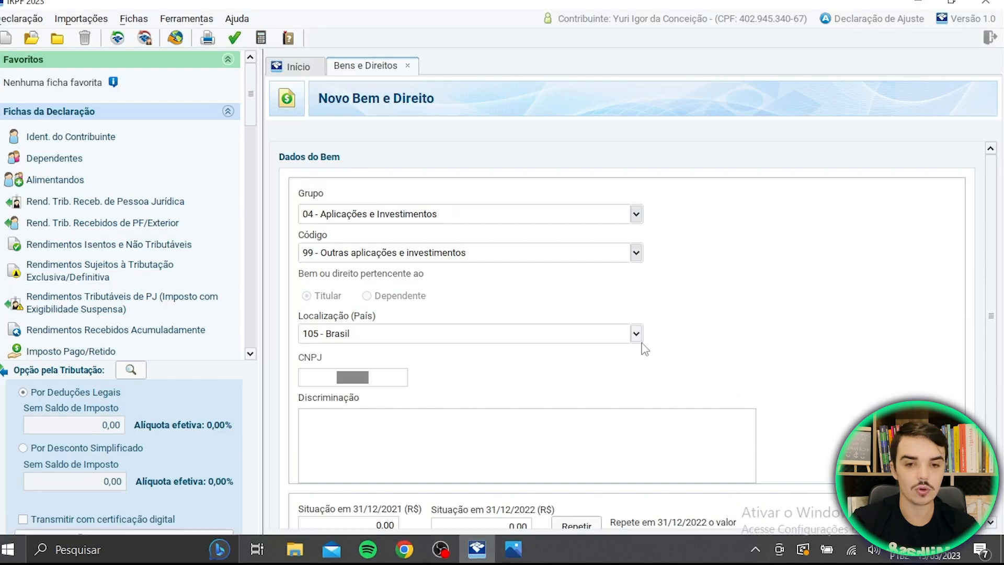
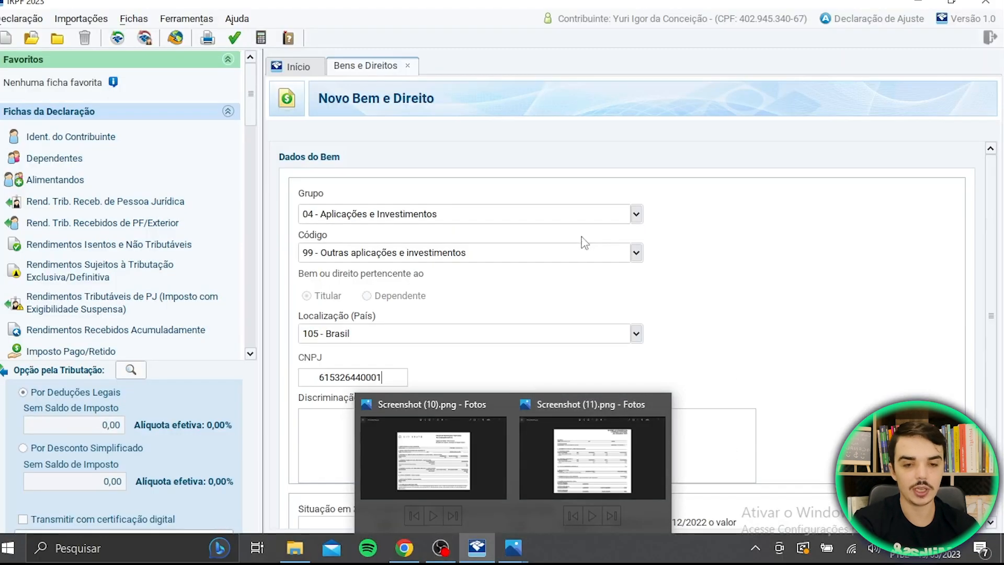
- Describe the asset as 'JUROS SOBRE O CAPITAL PRÓPRIO CREDITADOS E NÃO PAGOS DA ITAÚSA NO VALOR DE R$'
key("Tab")
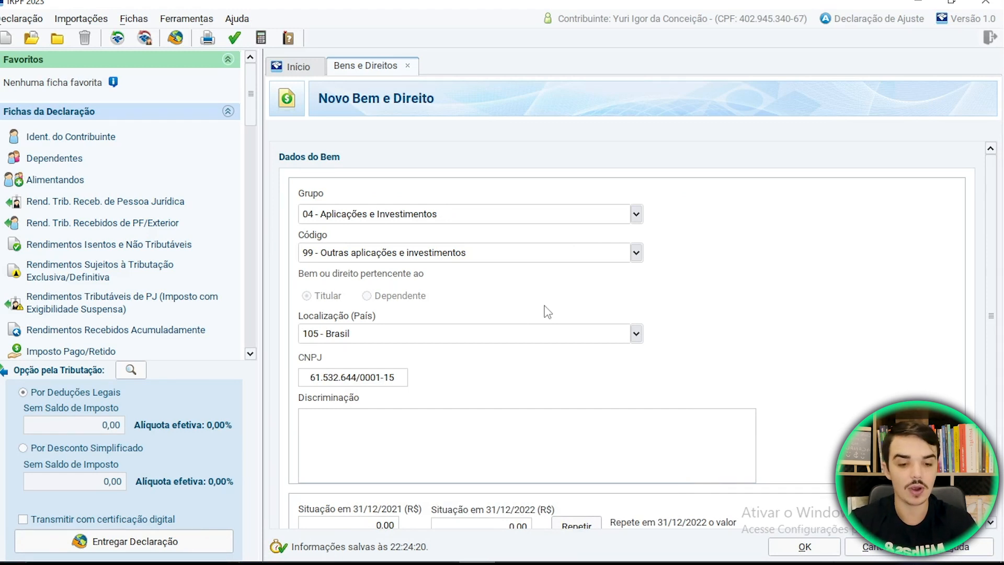
type("Jruo")
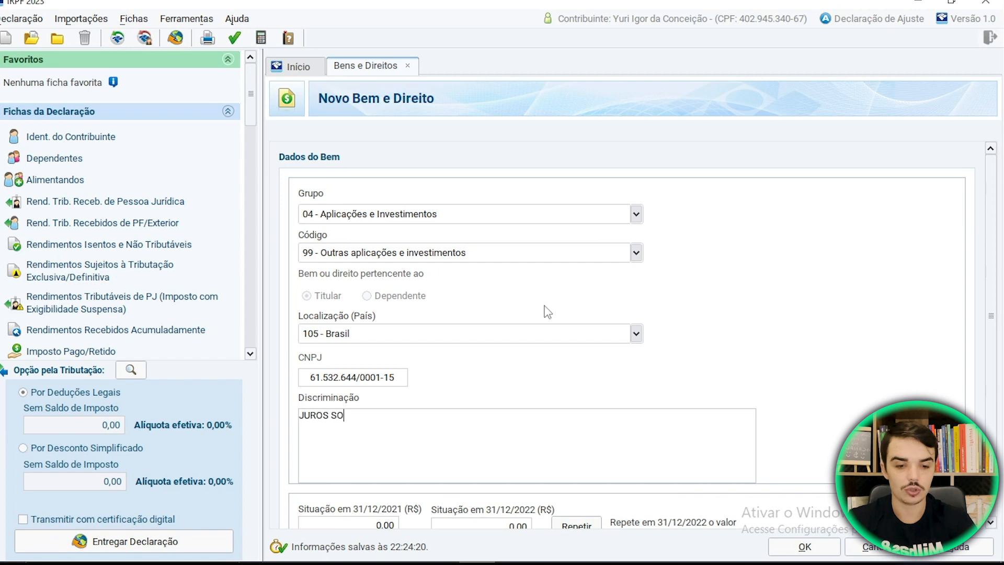
type("BRE ")
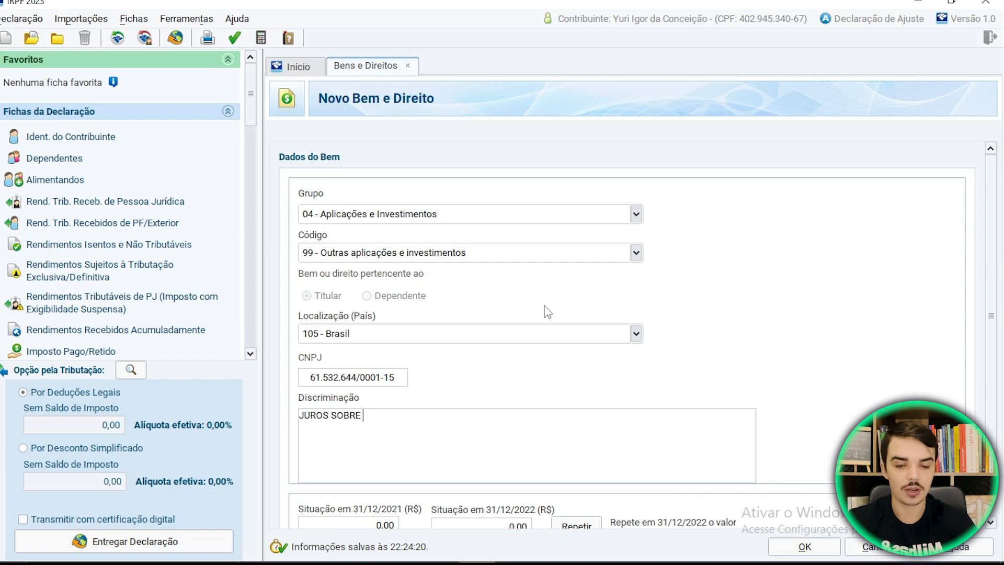
type("O CAPITAL PRÓPRIO CREDITADOS")
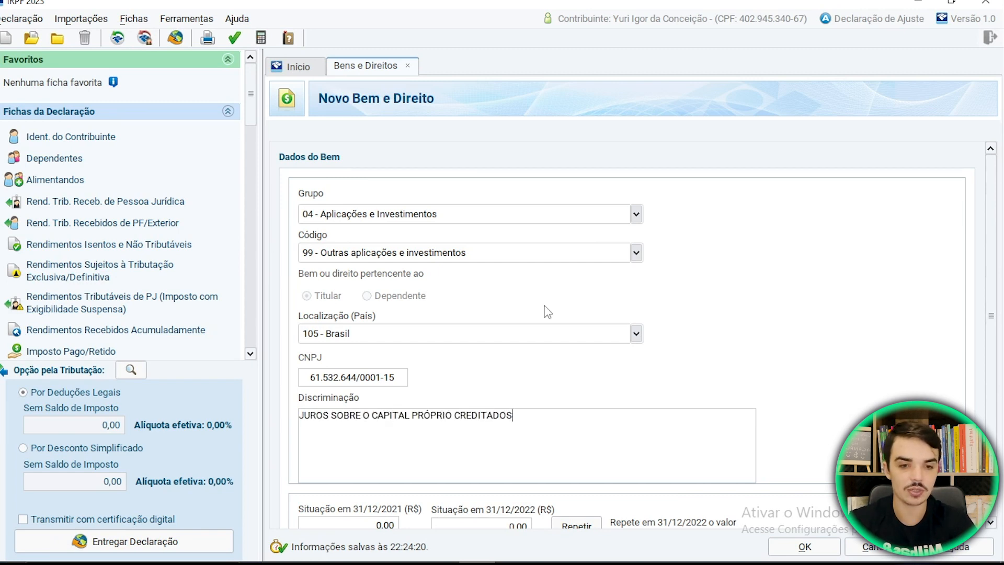
type(" E NÃO PAGOS DA ")
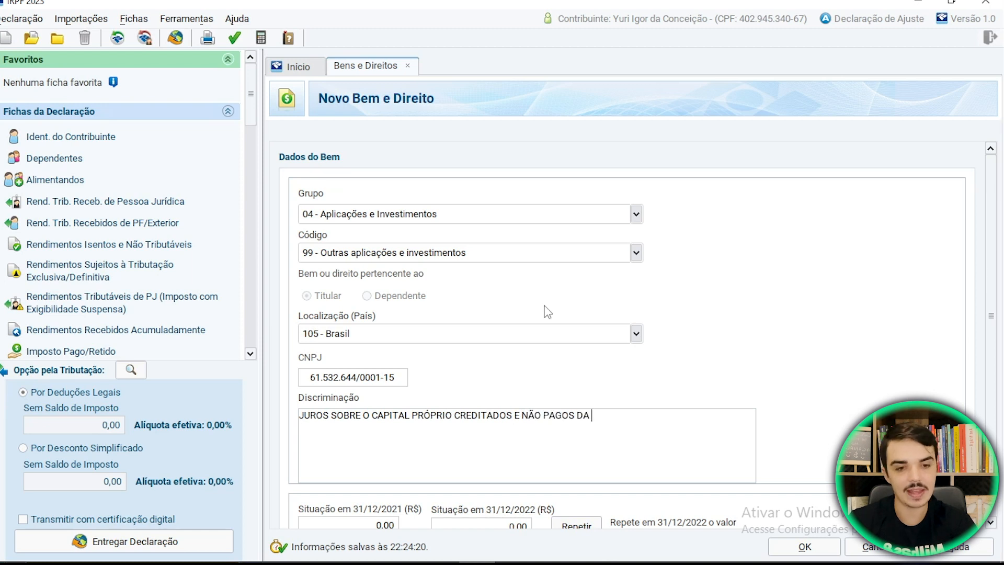
type("ITAÚSA NO VAL")
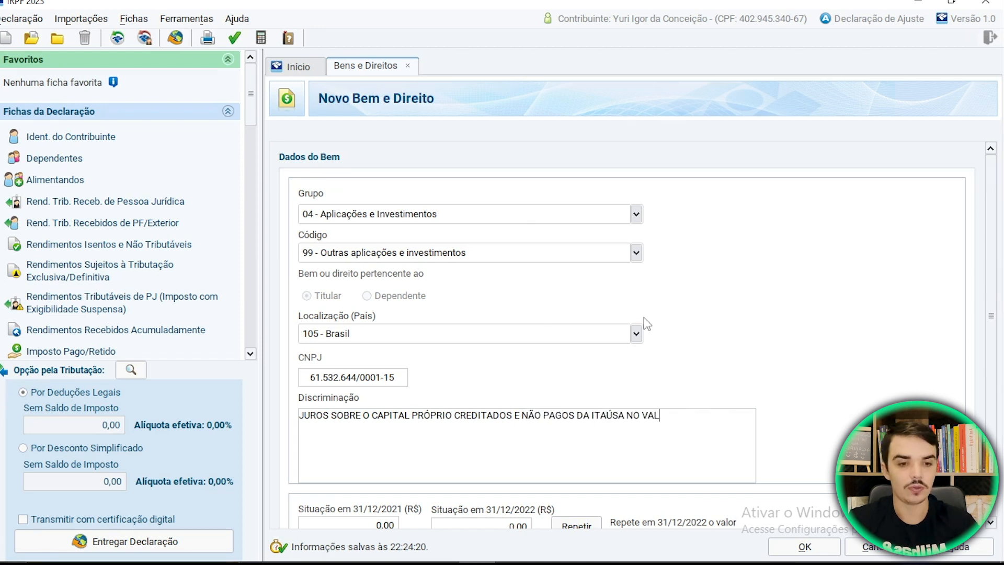
type("OR DE R$")
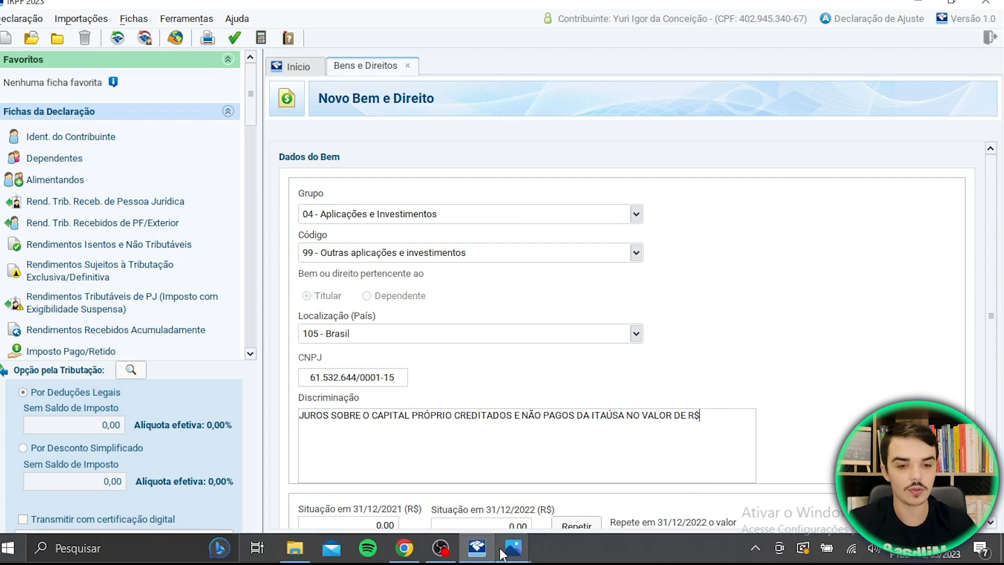
- Check the 0,15 balance on the Itaúsa report and end the description with R$0,15
mouse_move(512, 547)
left_click(560, 476)
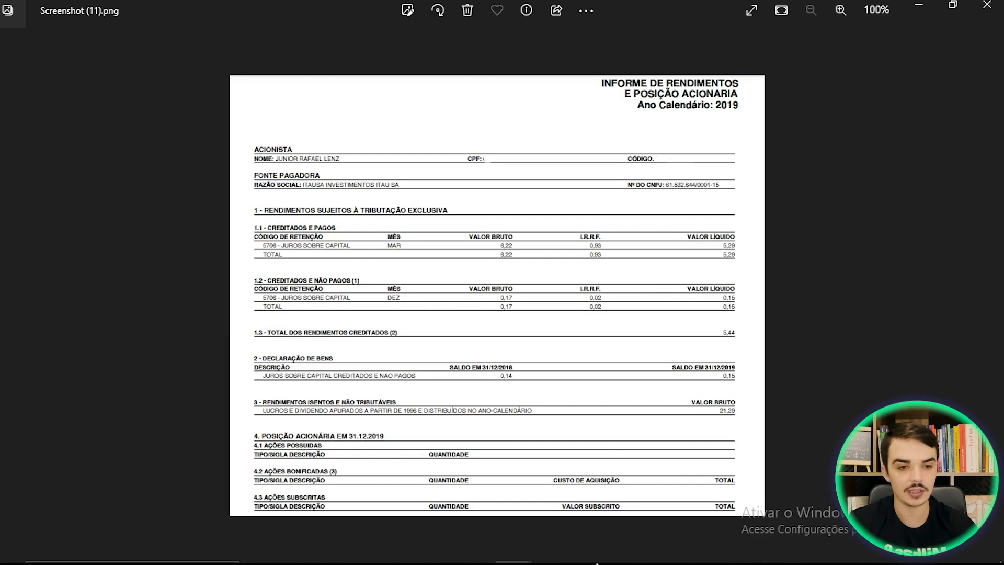
left_click(478, 548)
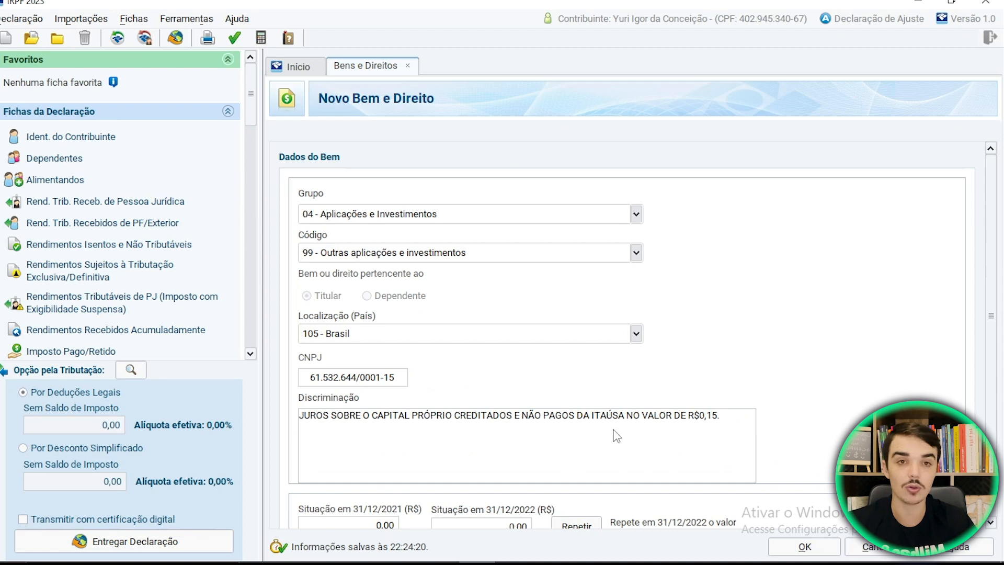
- Bring up the Itaúsa report again to read its 0,14 (2018) and 0,15 (2019) balances
mouse_move(513, 548)
left_click(571, 490)
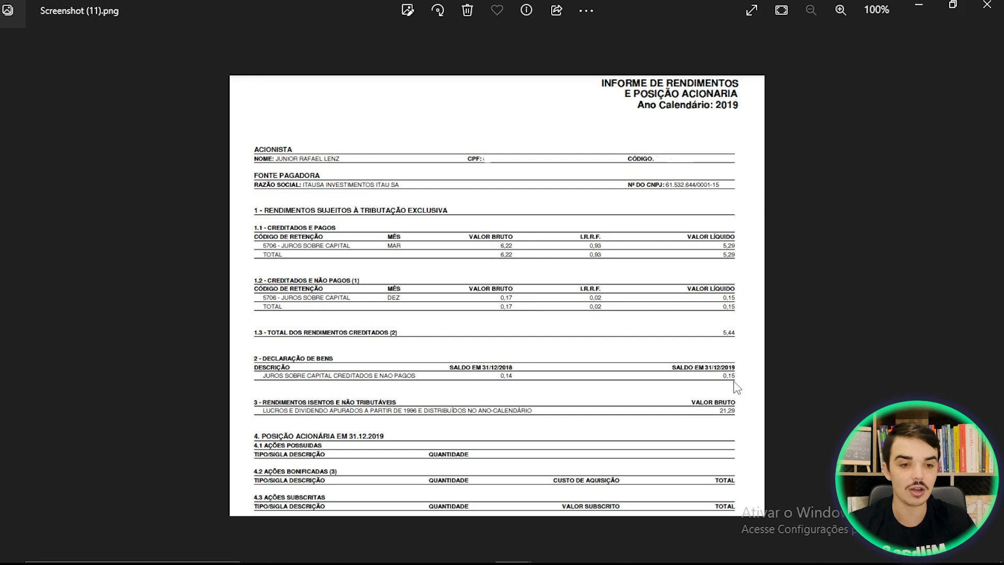
- Enter 0,15 for 31/12/2022 and 0,14 for 31/12/2021, then save the Itaúsa interest asset
mouse_move(616, 534)
left_click(476, 547)
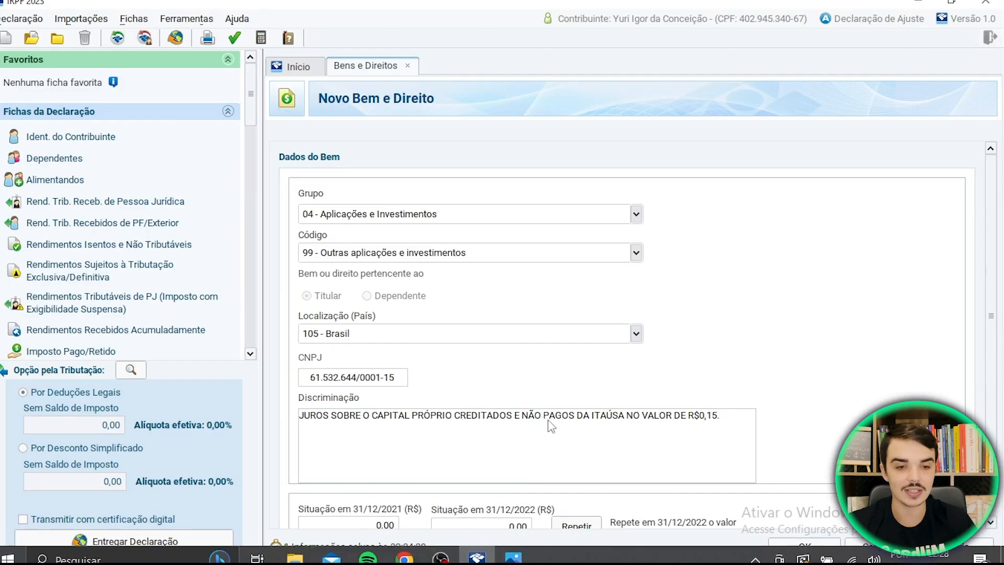
type("0,15")
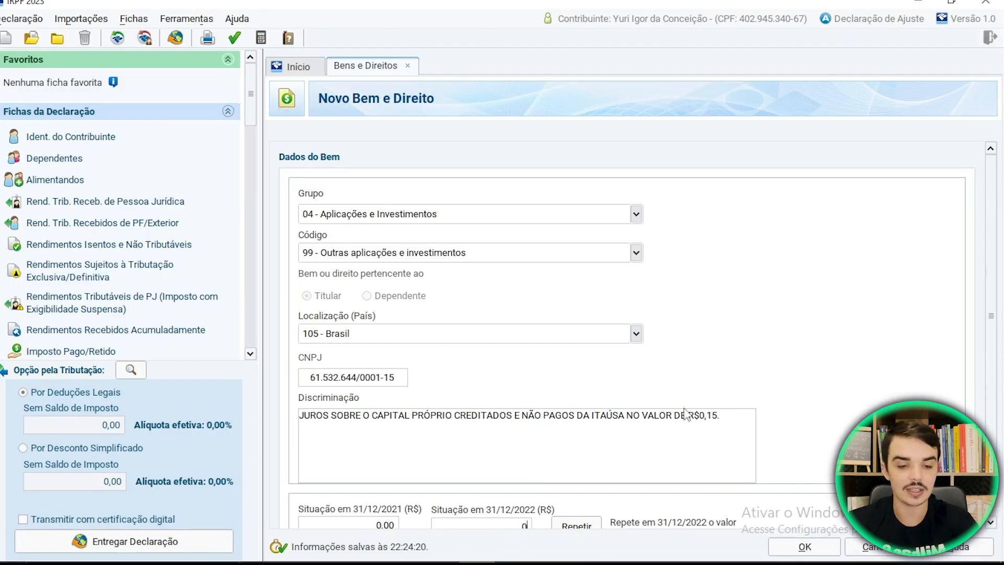
left_click(392, 531)
type("0")
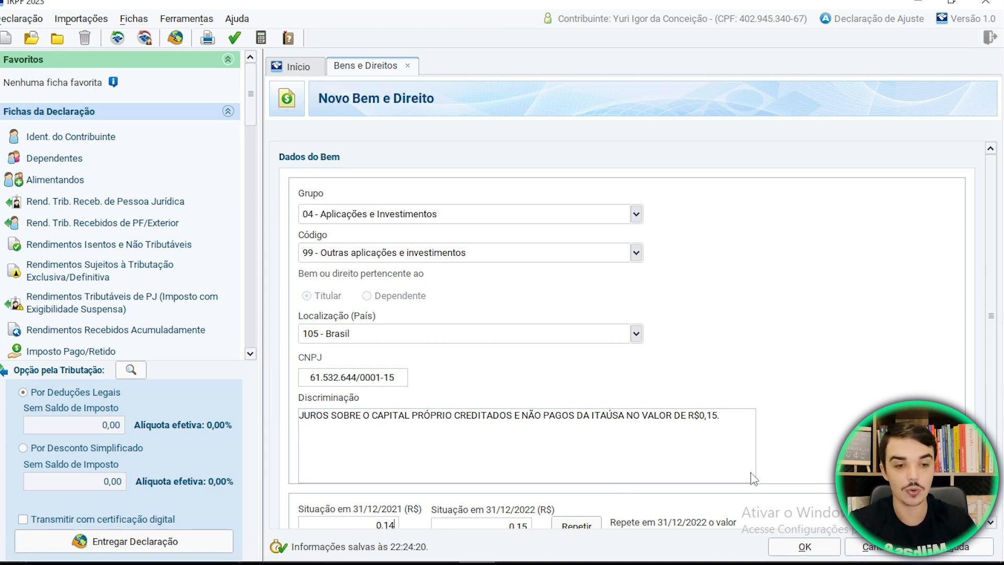
scroll(996, 374, "down", 2)
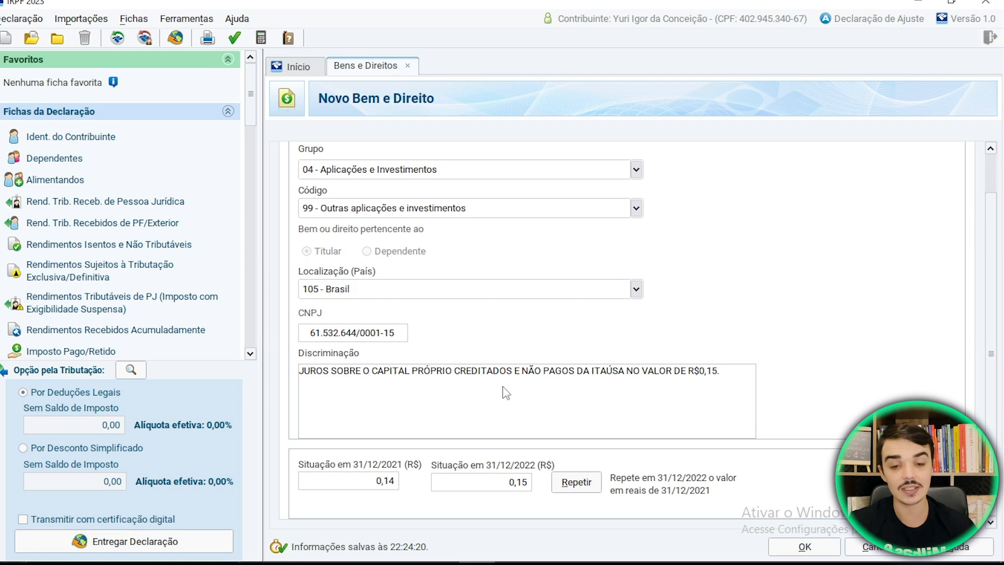
left_click(384, 486)
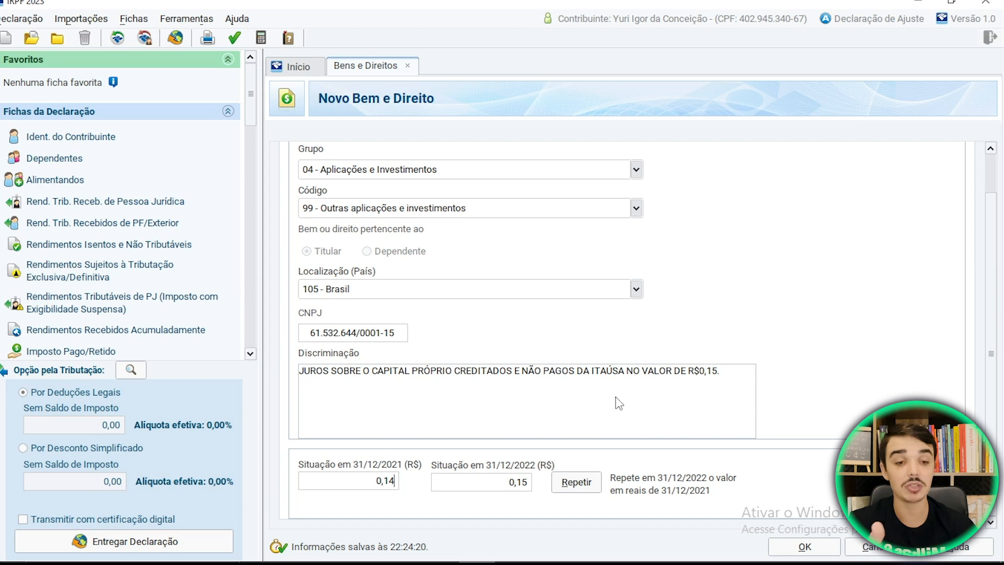
left_click(810, 549)
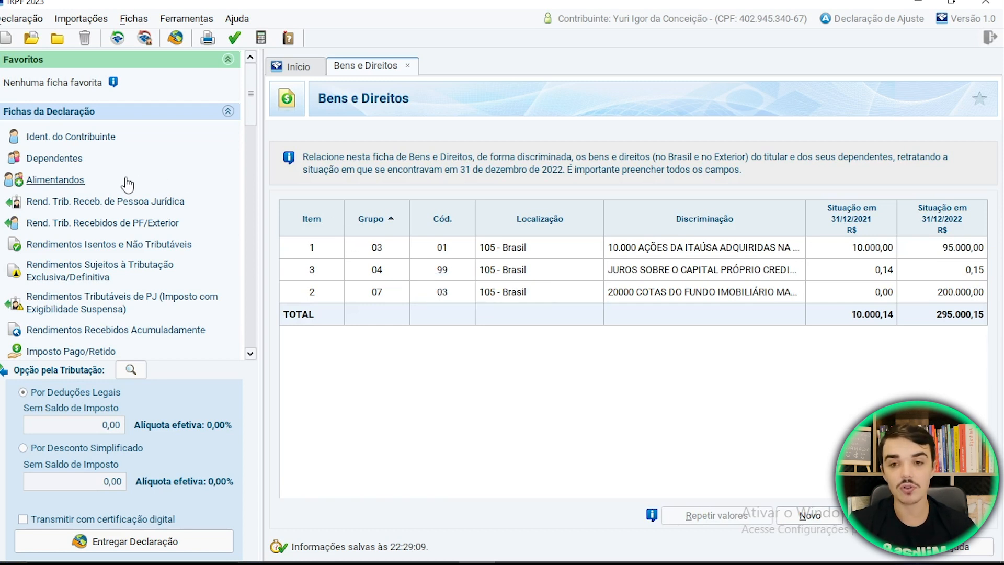
- Start a new exclusive/definitive-taxation income entry and open its Tipo de Rendimento list
left_click(74, 270)
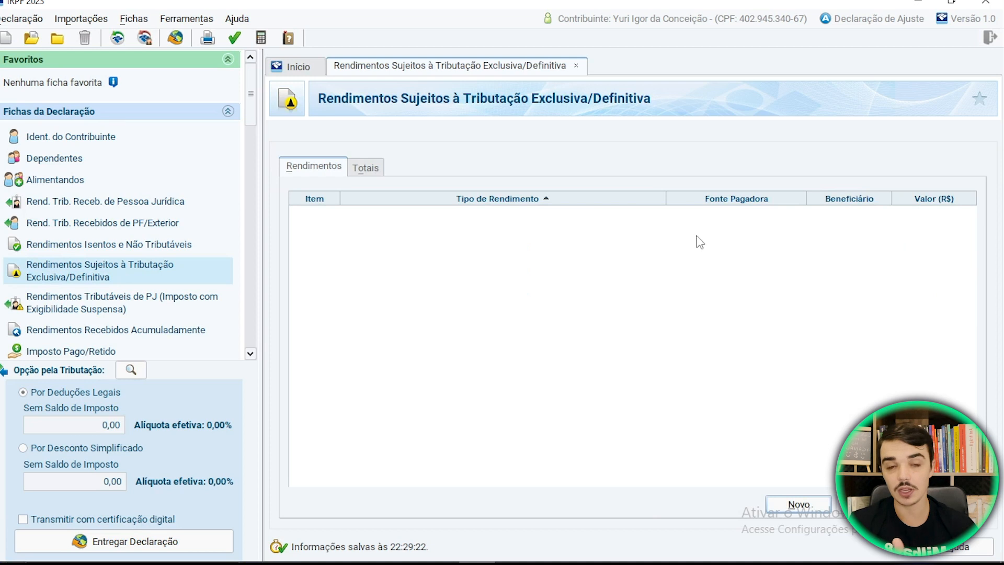
left_click(808, 505)
left_click(649, 187)
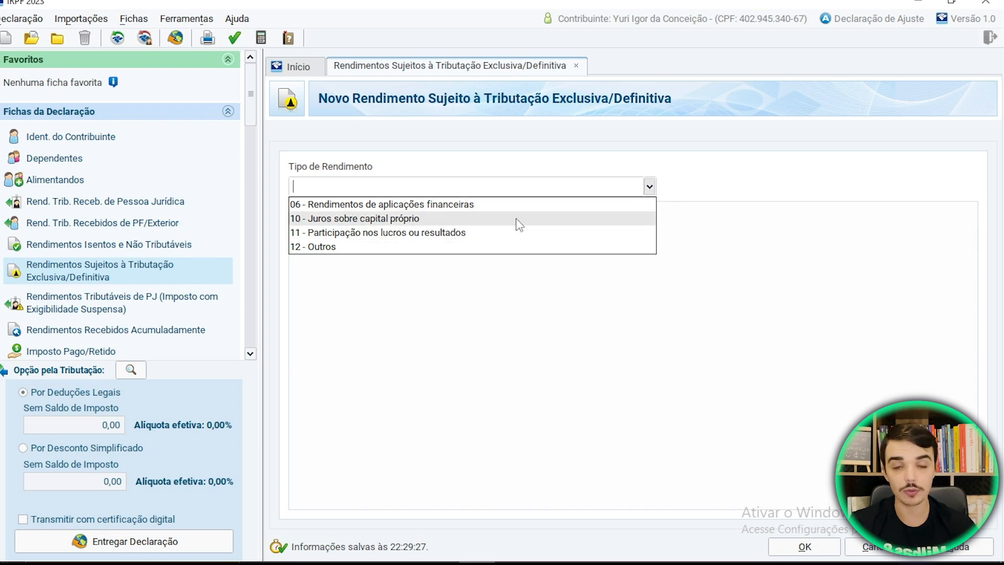
mouse_move(513, 548)
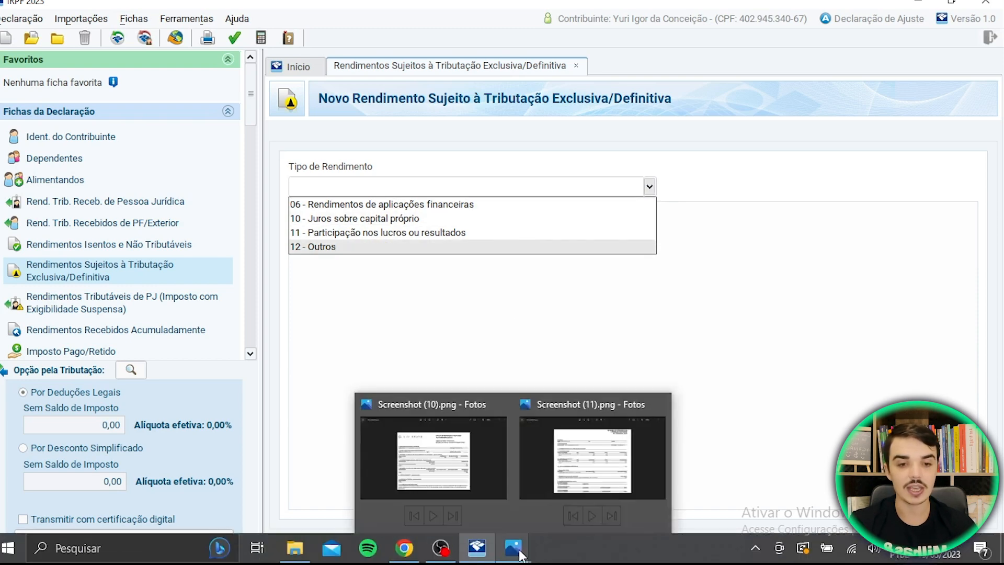
left_click(589, 489)
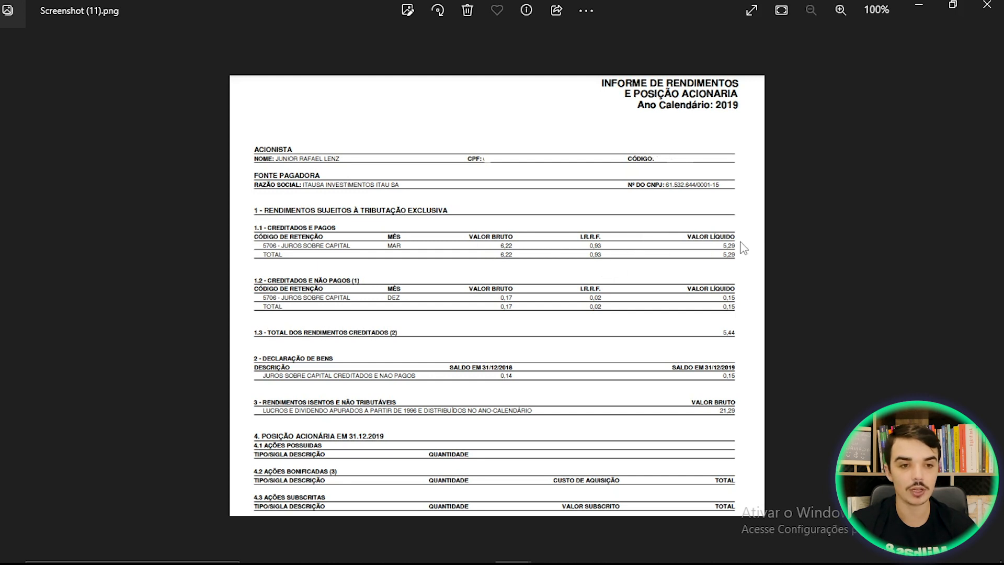
left_click(487, 557)
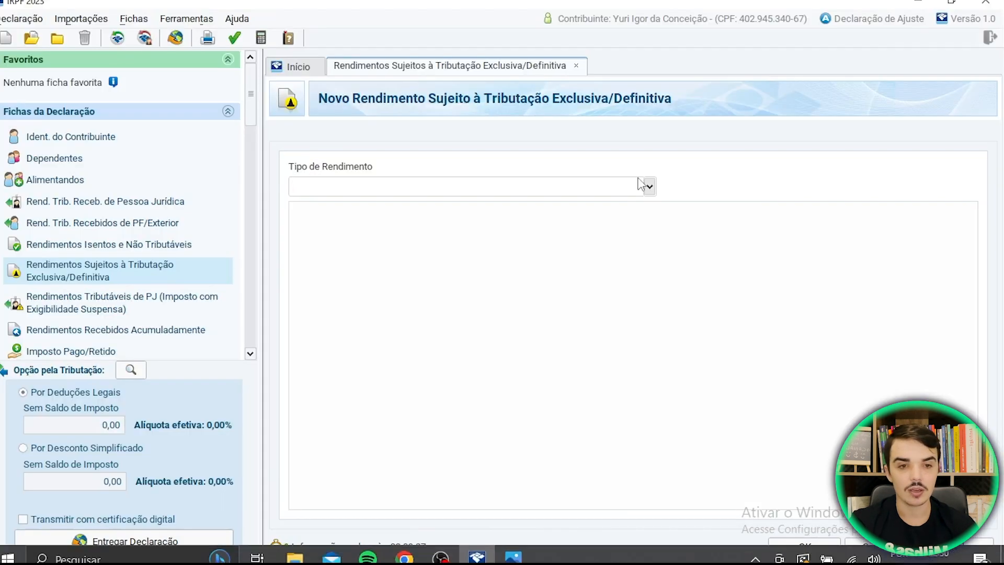
- Set the income type to 10 - Juros sobre capital próprio with payer ITAUSA INVESTIMENTOS ITAU S.A
left_click(649, 186)
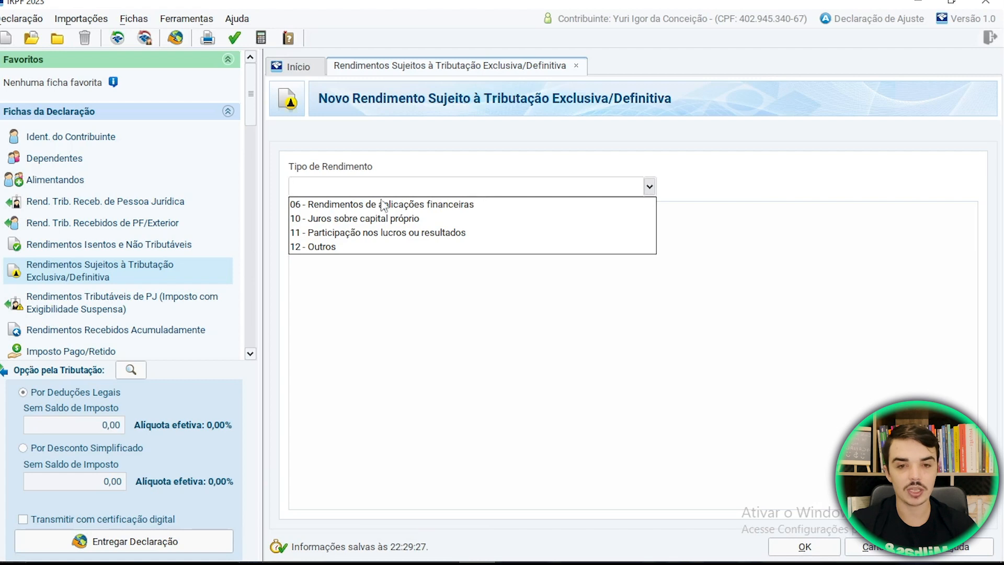
left_click(454, 219)
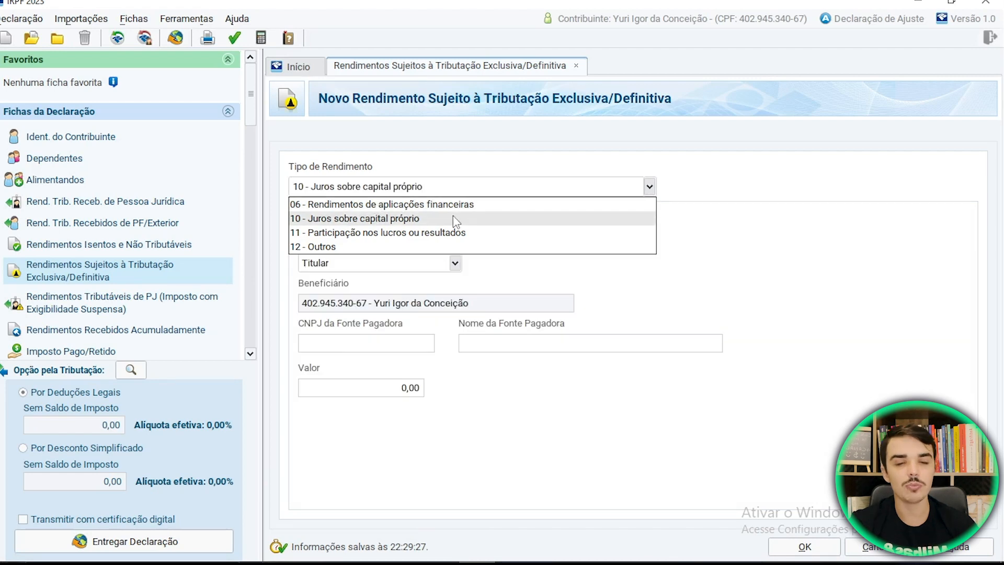
left_click(385, 220)
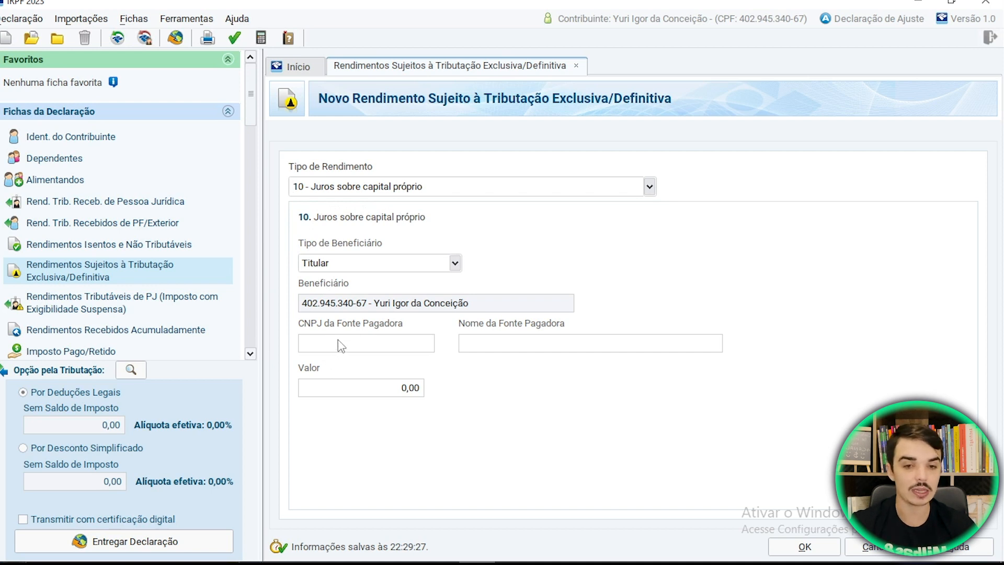
left_click(494, 341)
type("ITAUSA INVESTIM")
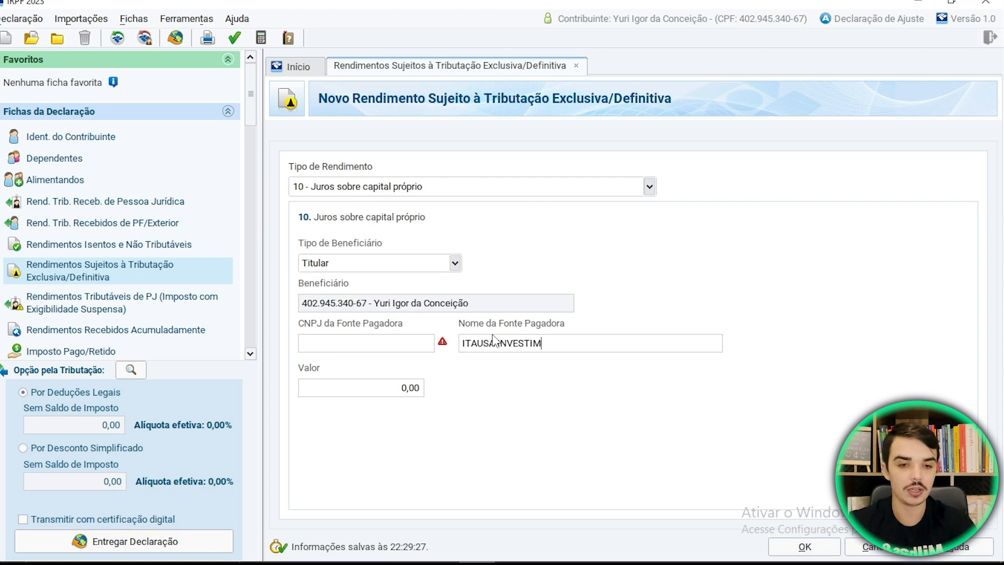
type("ENTOS ITAU S.A.")
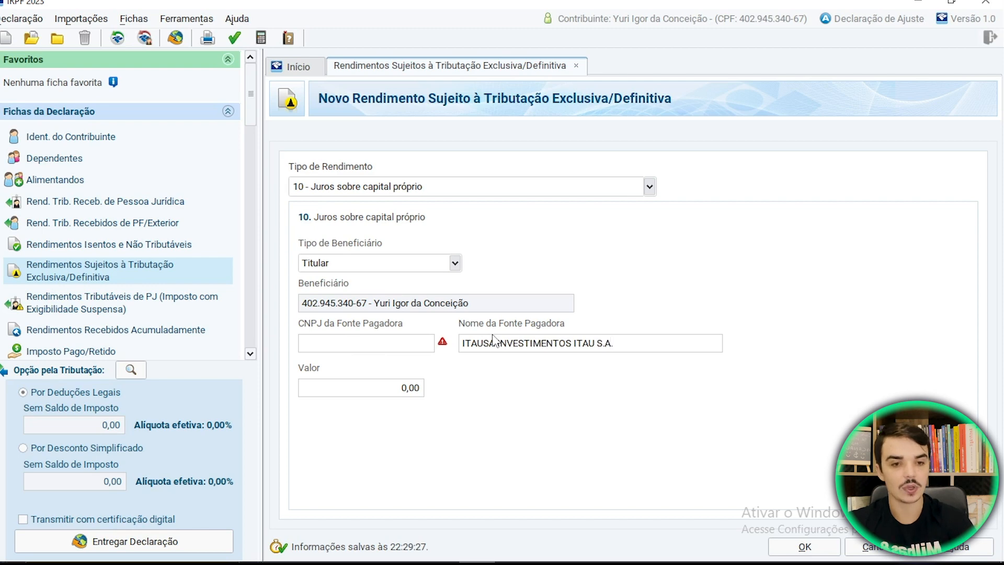
- Check the Itaúsa statement in Photos, then enter 5,29 as the value and save the entry
mouse_move(522, 549)
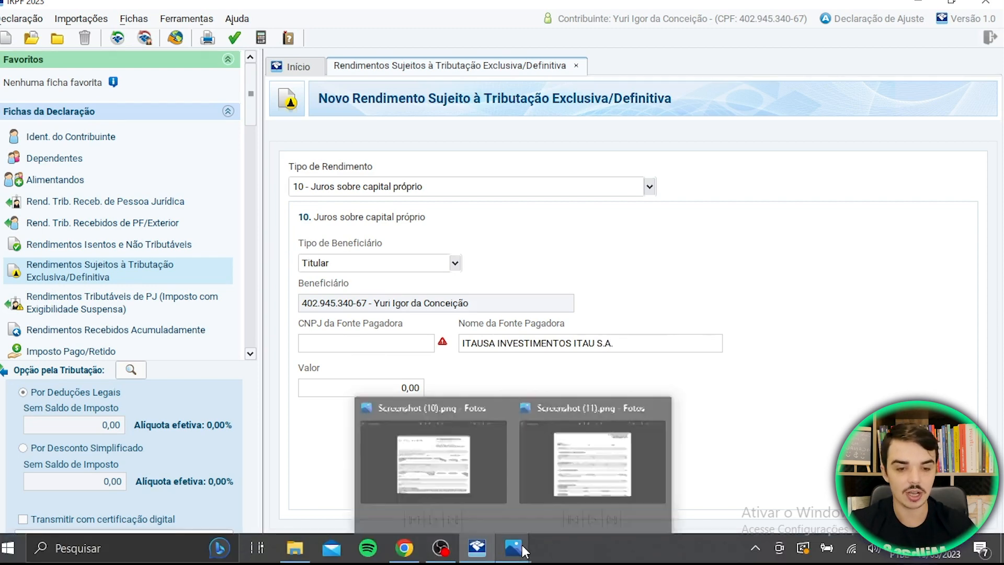
left_click(570, 474)
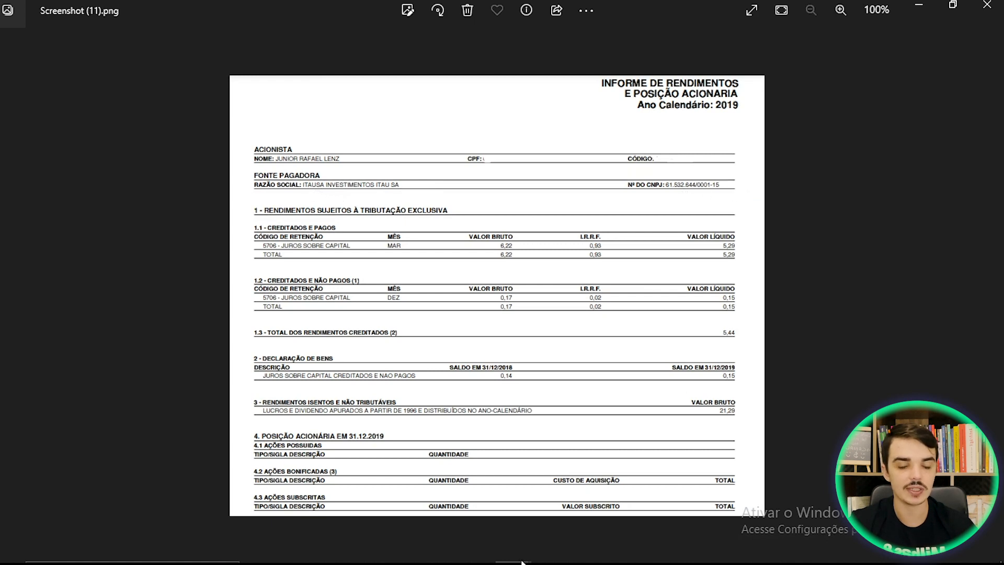
left_click(477, 549)
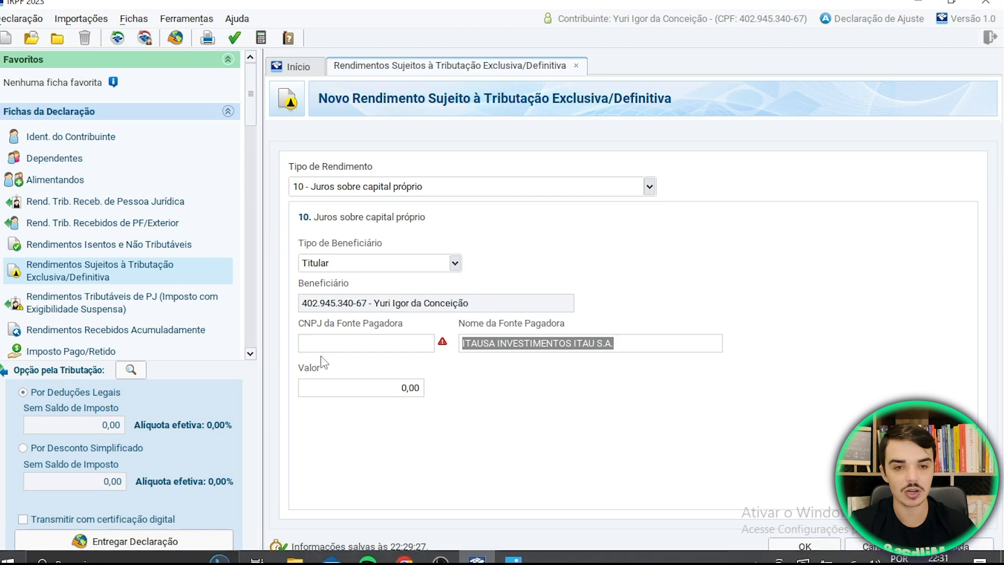
left_click(402, 391)
type("5,29")
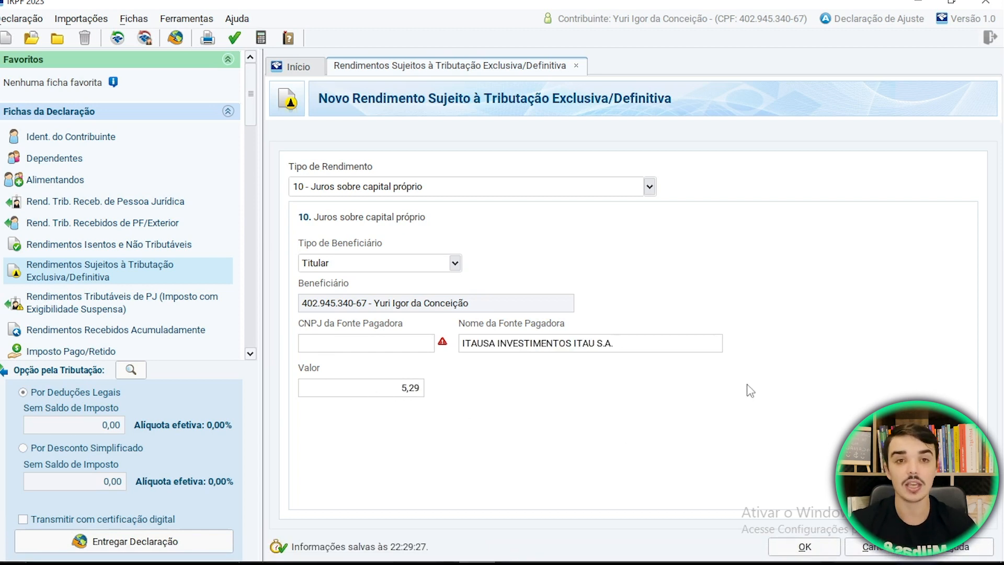
left_click(798, 547)
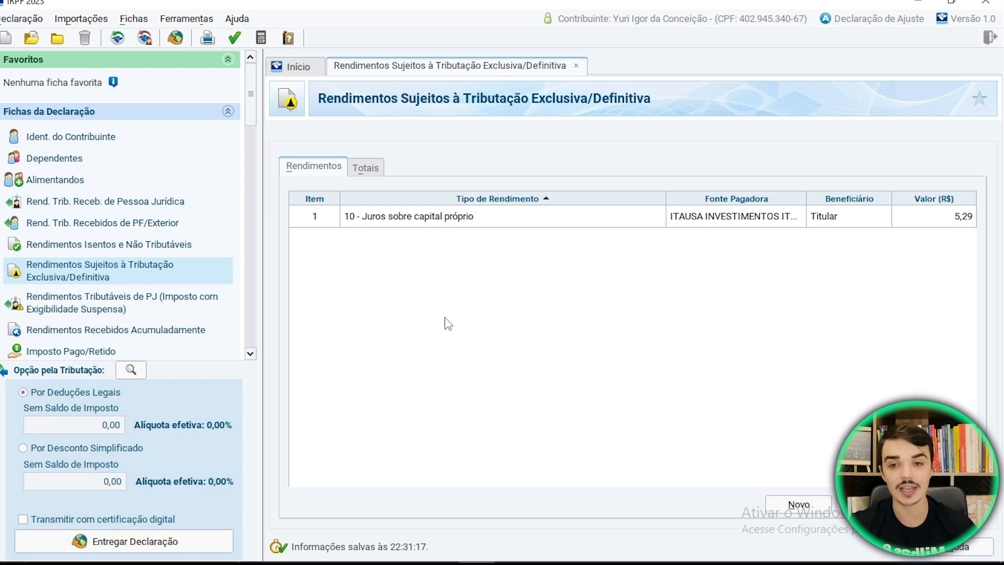
- Start a new exempt income entry of type 09 - Lucros e dividendos recebidos from ITAUSA
left_click(148, 244)
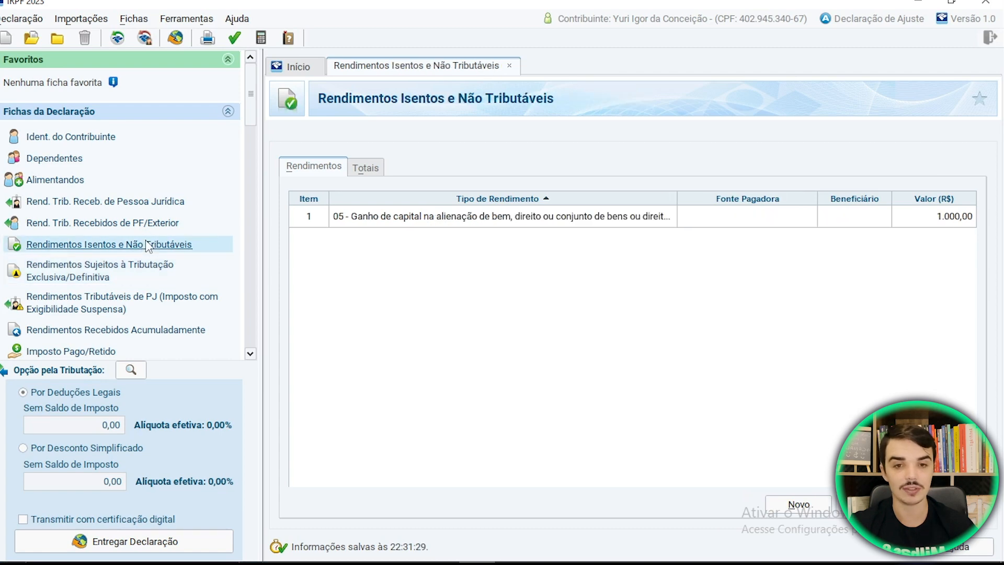
left_click(824, 507)
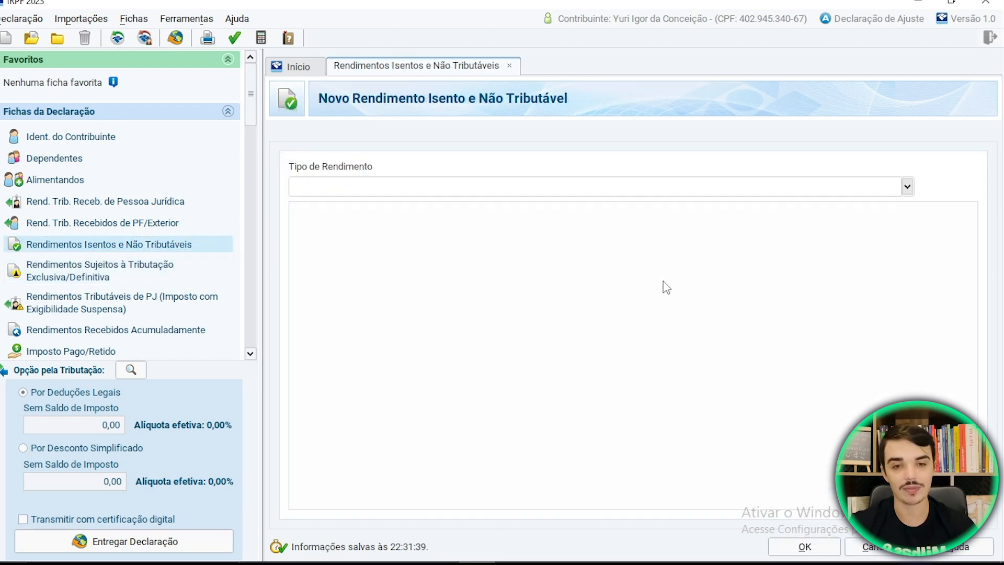
left_click(907, 187)
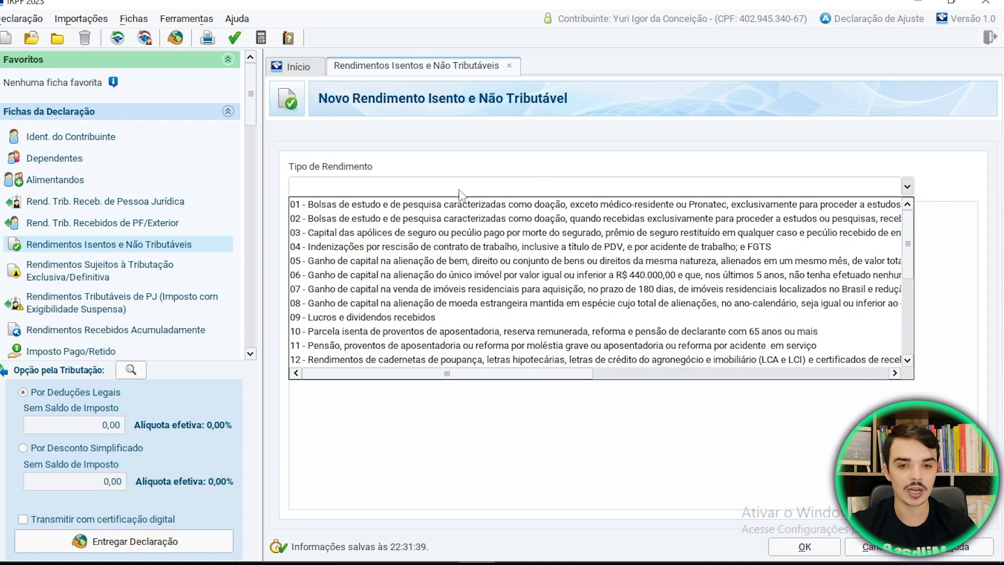
left_click(344, 320)
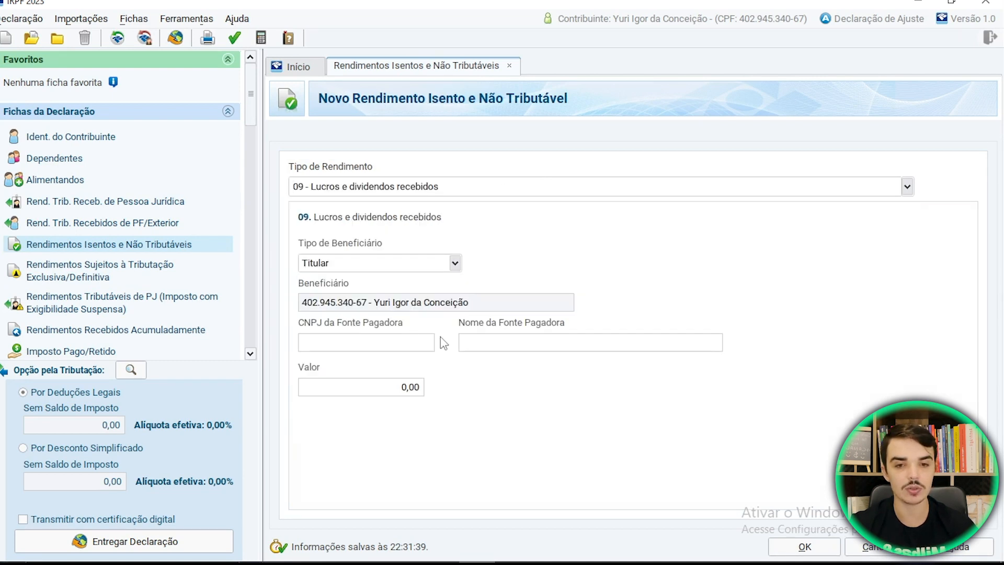
left_click(506, 345)
type("ITAU ")
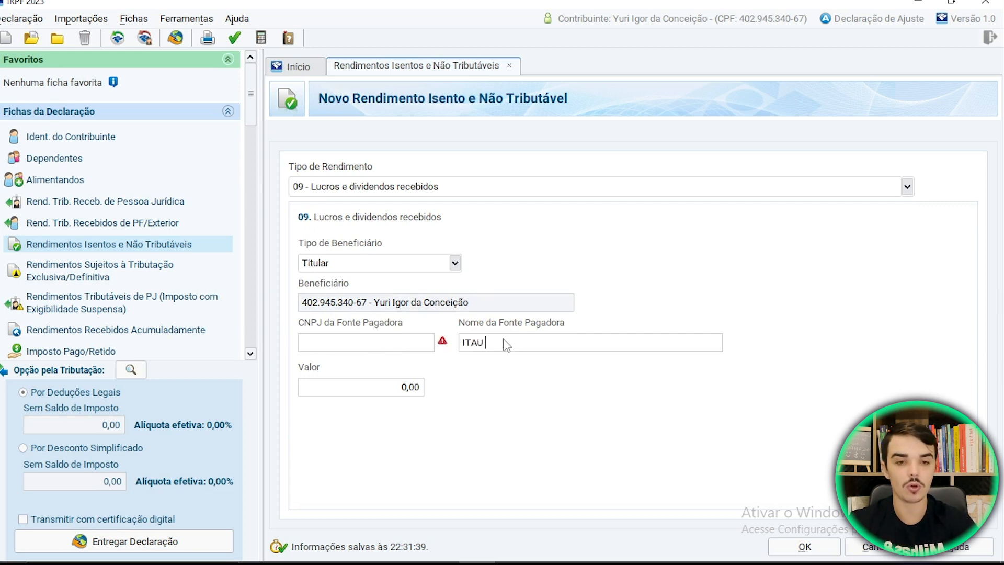
type("SA INVESTIMENTOS ITAU S.A.")
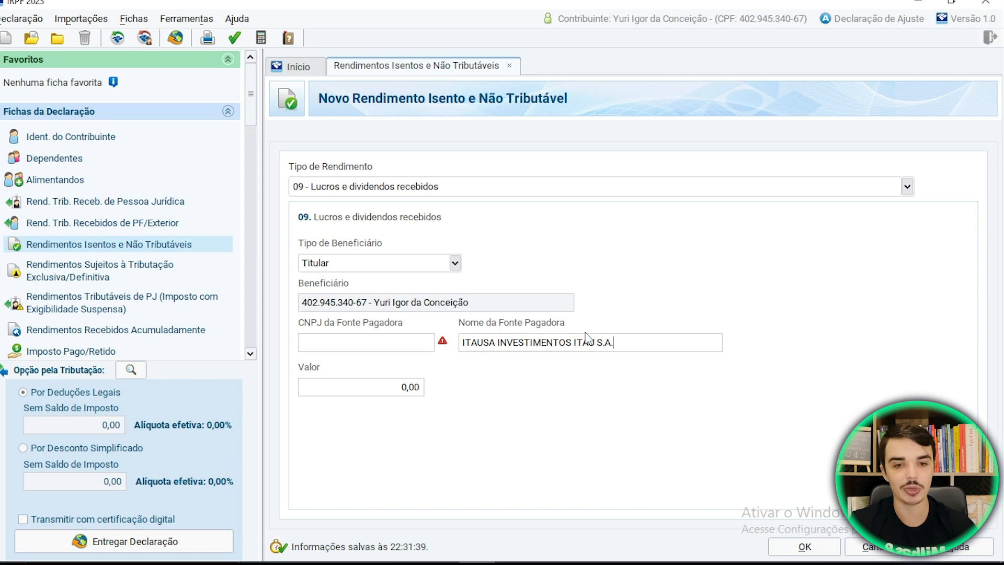
- Read the dividend from the Itaúsa statement, enter 21,29 as the value and save
left_click(513, 557)
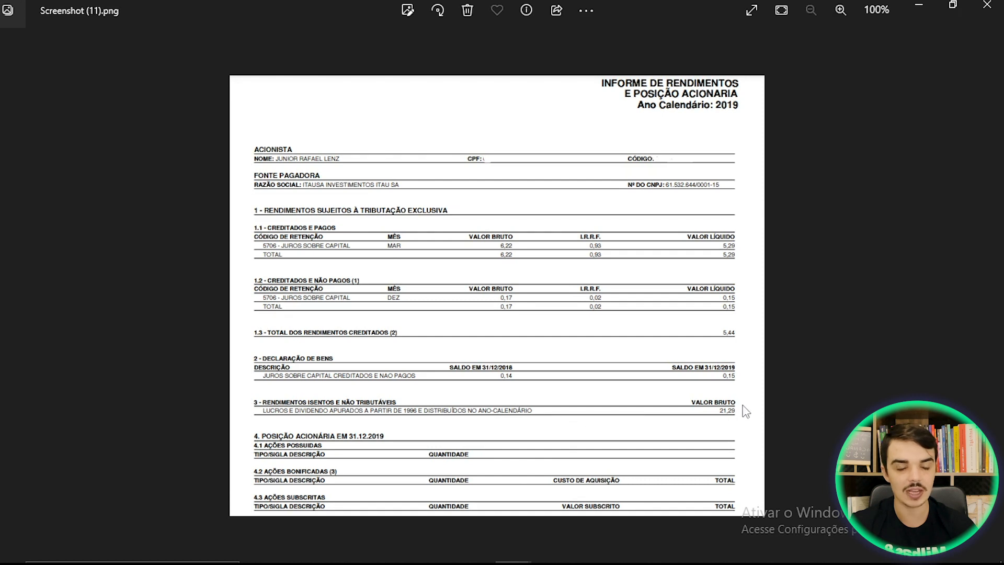
left_click(921, 7)
left_click(421, 389)
type("21,29")
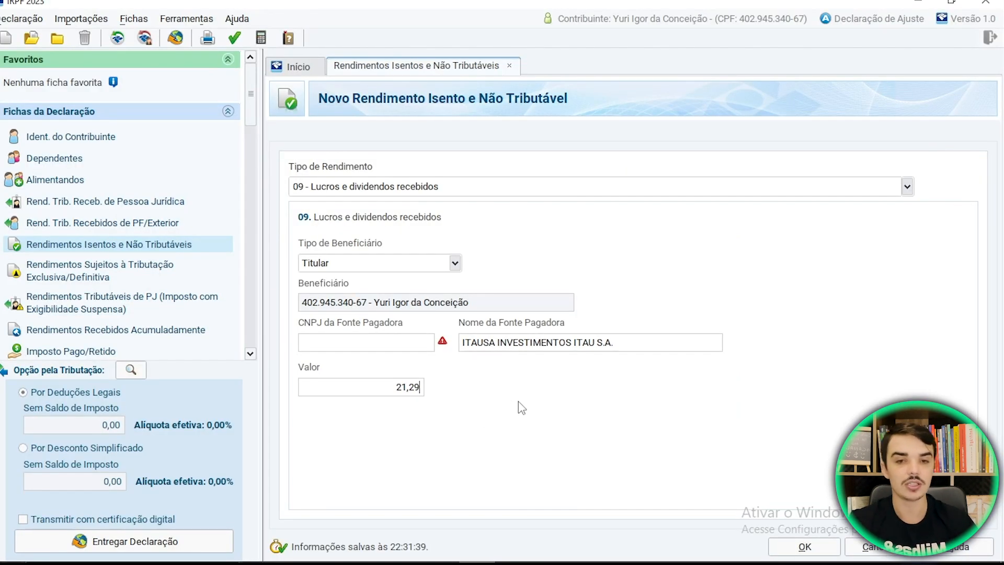
left_click(375, 343)
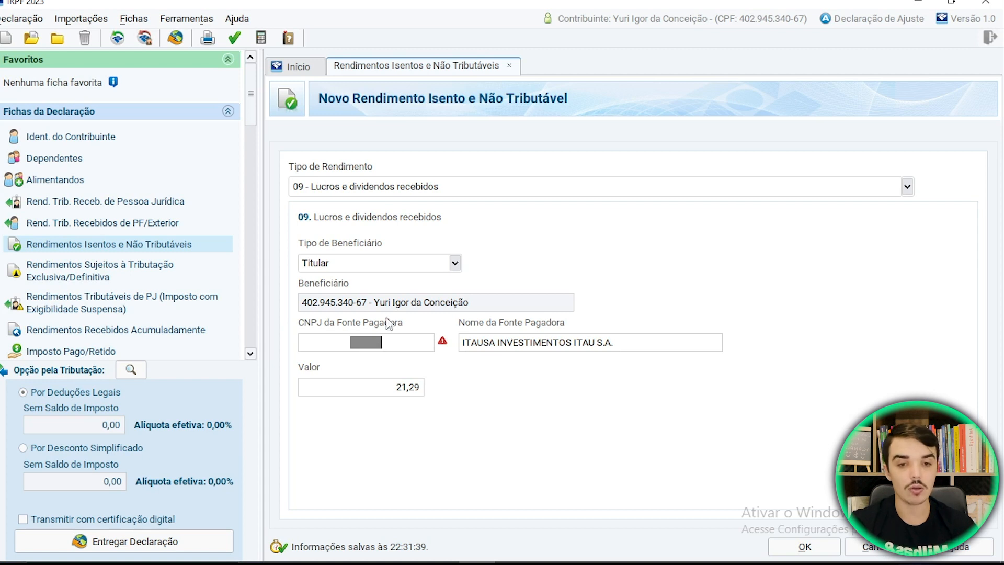
left_click(804, 548)
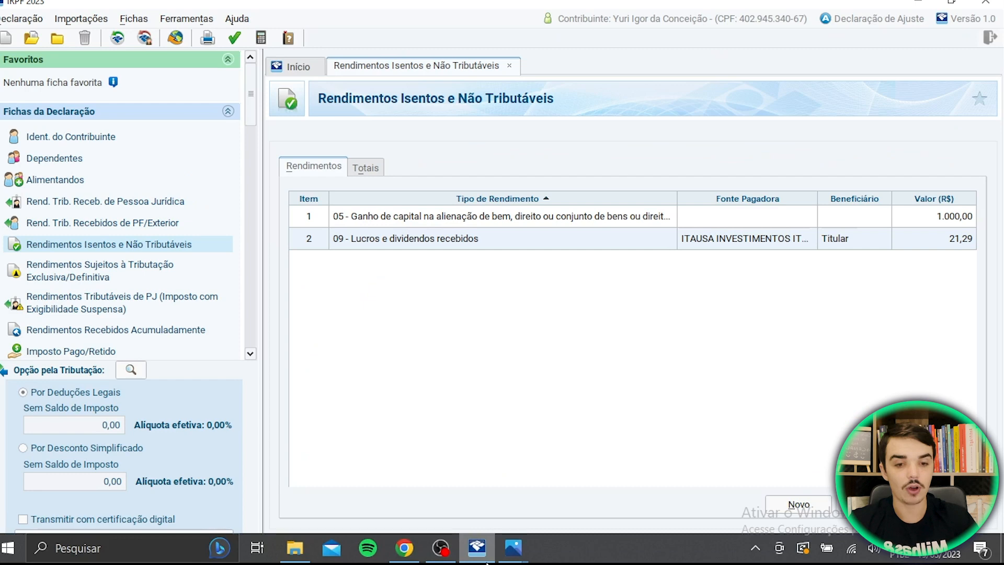
- Review the Rio Bravo 2019 income statement, Screenshot (10).png, in Photos, then return to the declaration
mouse_move(513, 548)
left_click(467, 469)
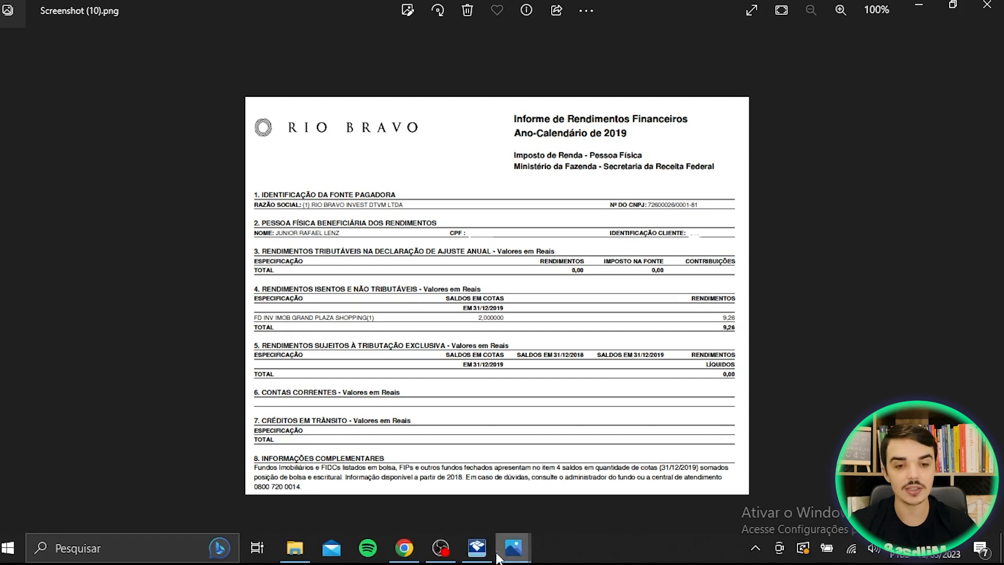
left_click(477, 555)
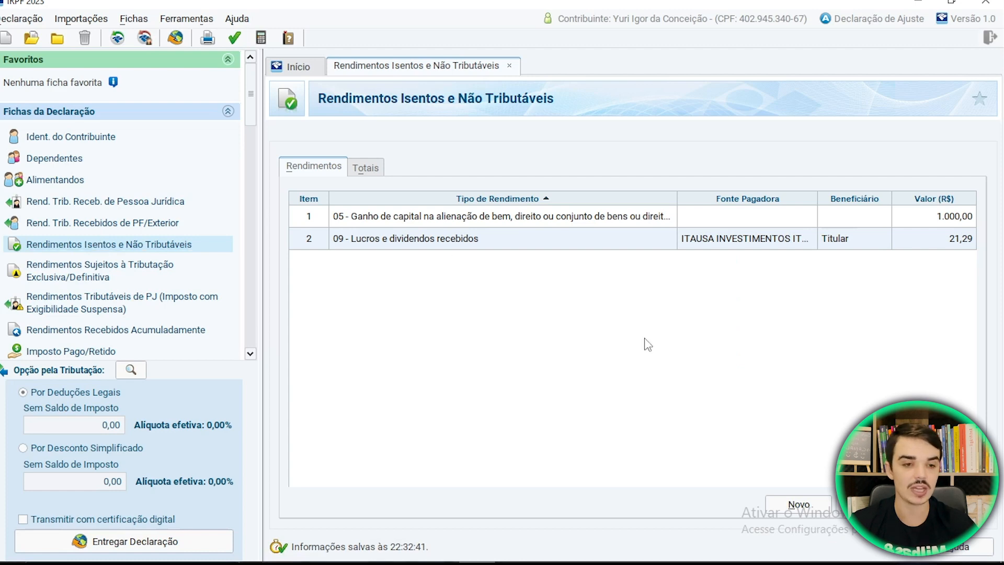
- Start a new 09 - Lucros e dividendos recebidos entry, checking the Rio Bravo statement
left_click(798, 504)
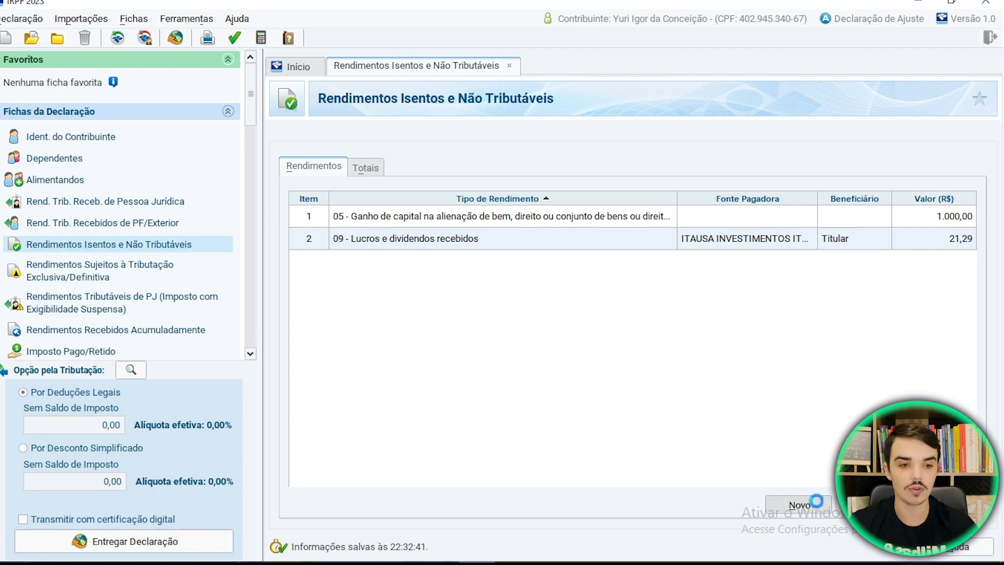
left_click(907, 187)
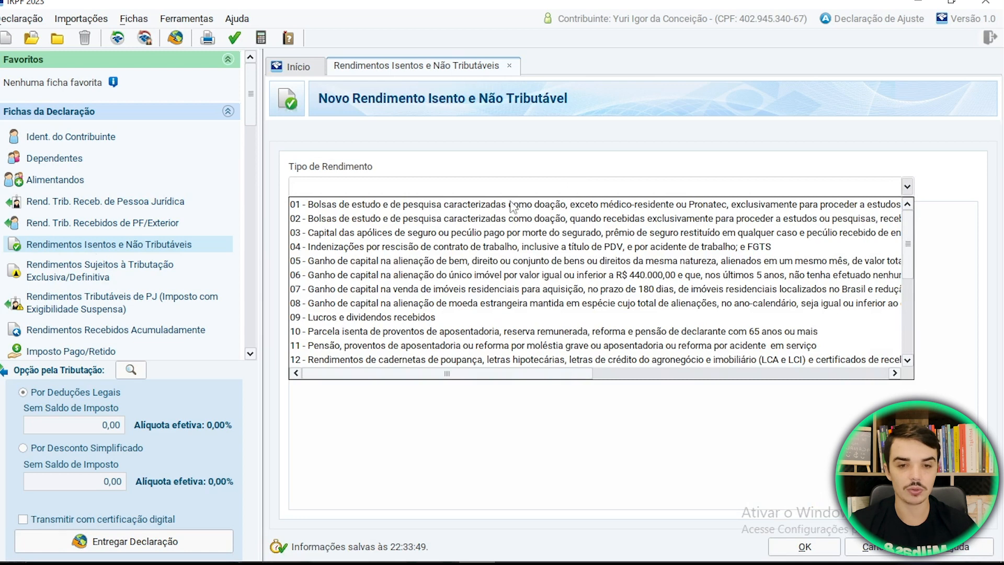
left_click(351, 319)
left_click(397, 336)
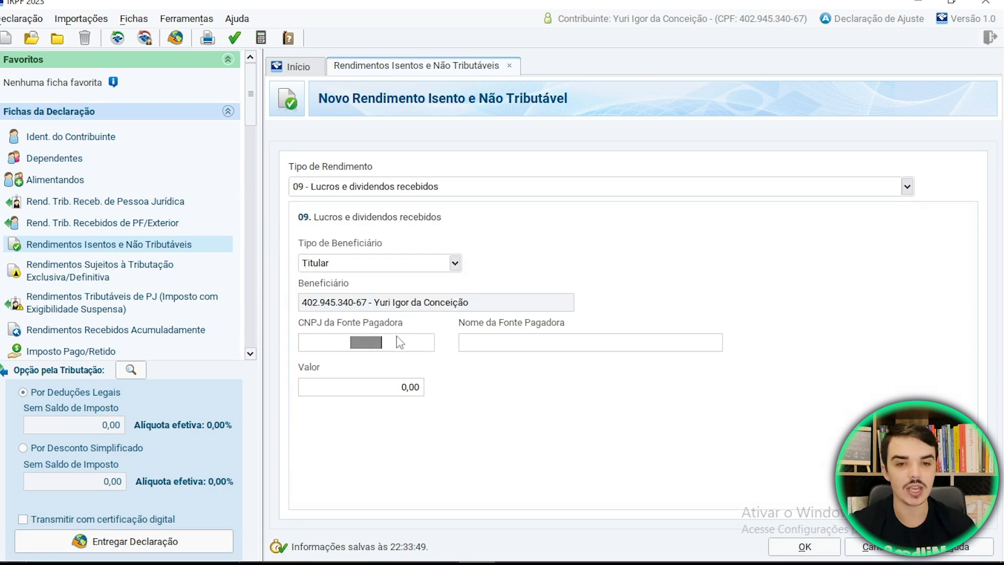
mouse_move(501, 556)
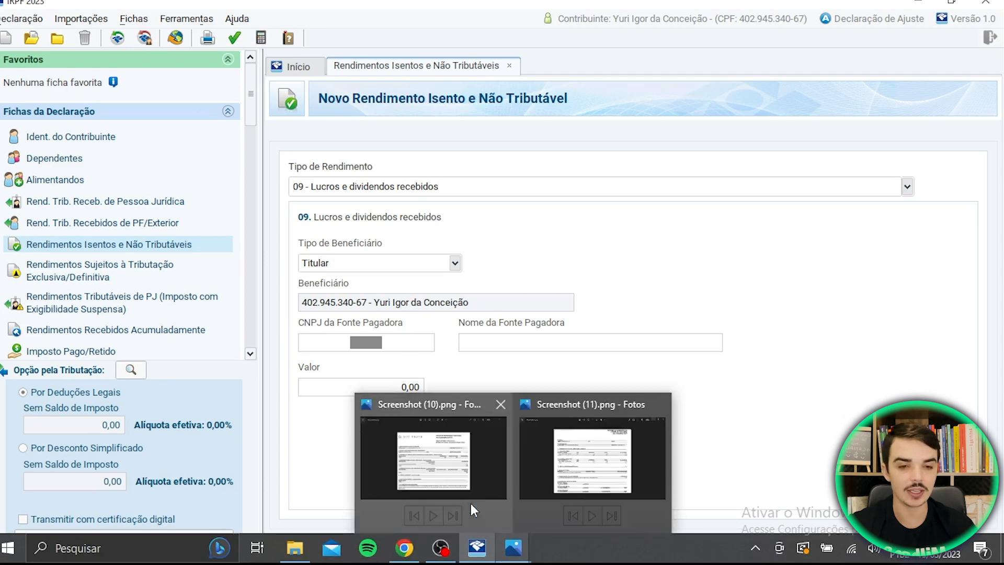
left_click(480, 506)
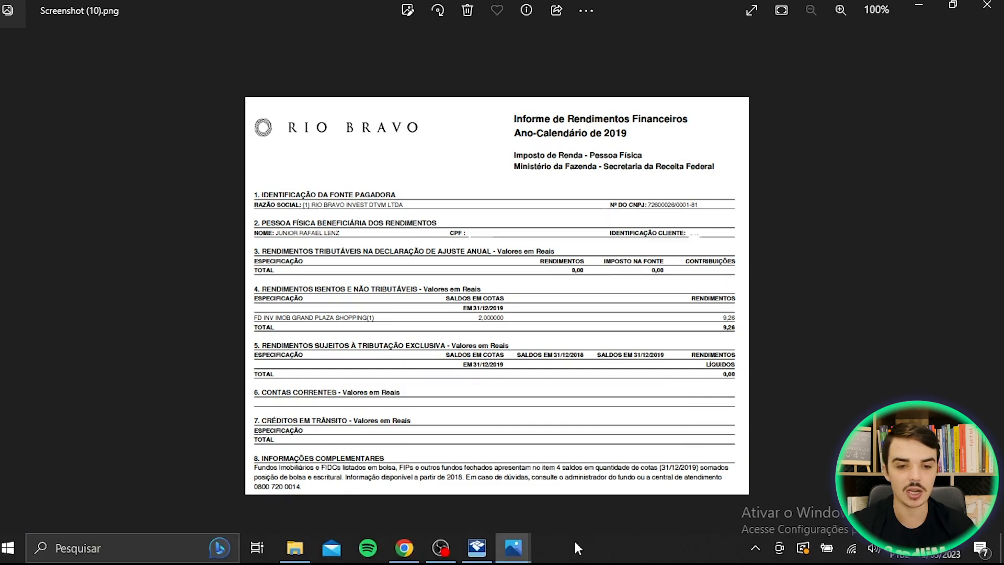
left_click(479, 553)
- Enter payer RIO BRAVO DTVM INVESTIMENTOS LTDA with value 9,26 and save the entry
left_click(493, 346)
type("RIO BRAVO")
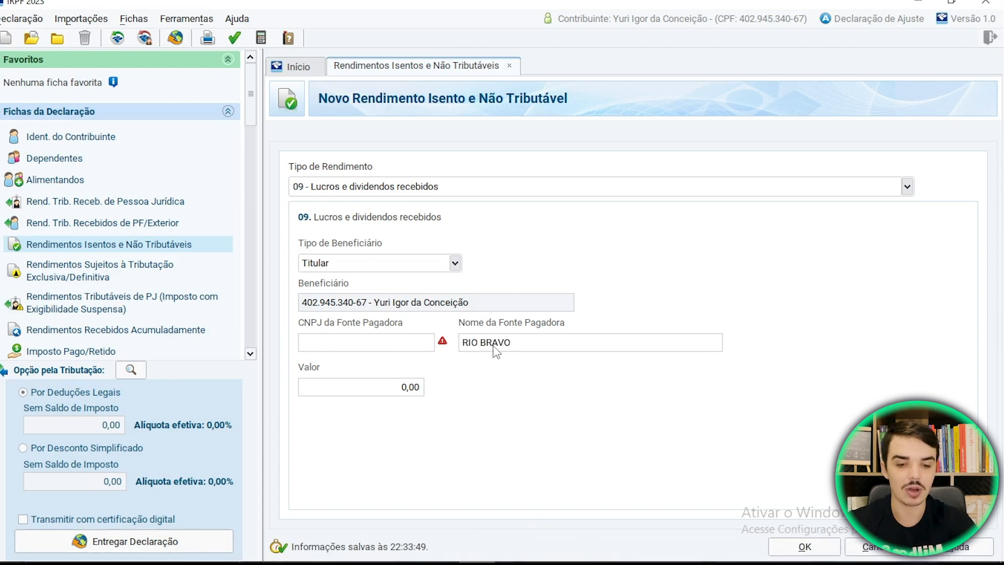
type(" DTVM INVESTIMENTOS LTDA")
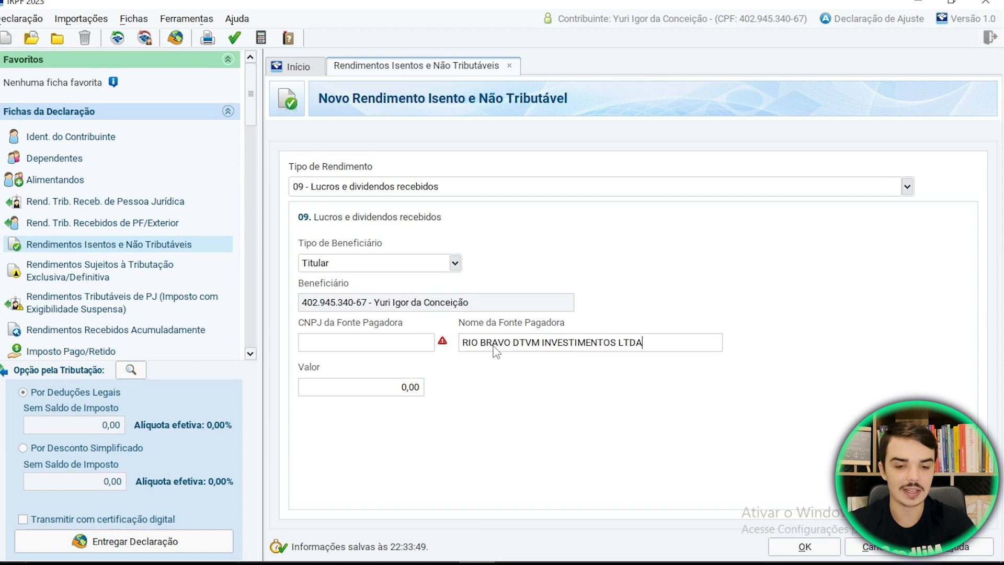
key("Tab")
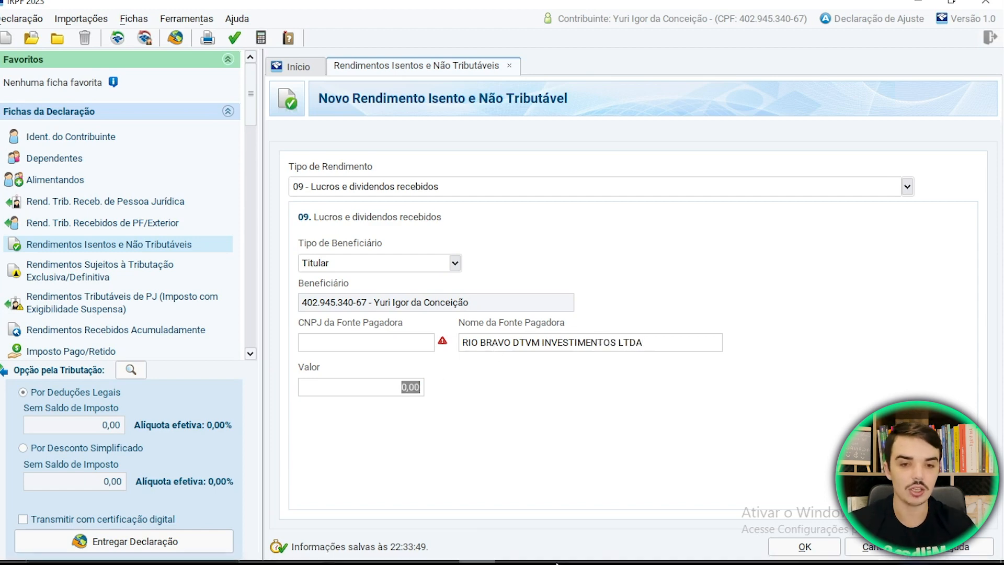
mouse_move(563, 560)
mouse_move(510, 553)
left_click(544, 455)
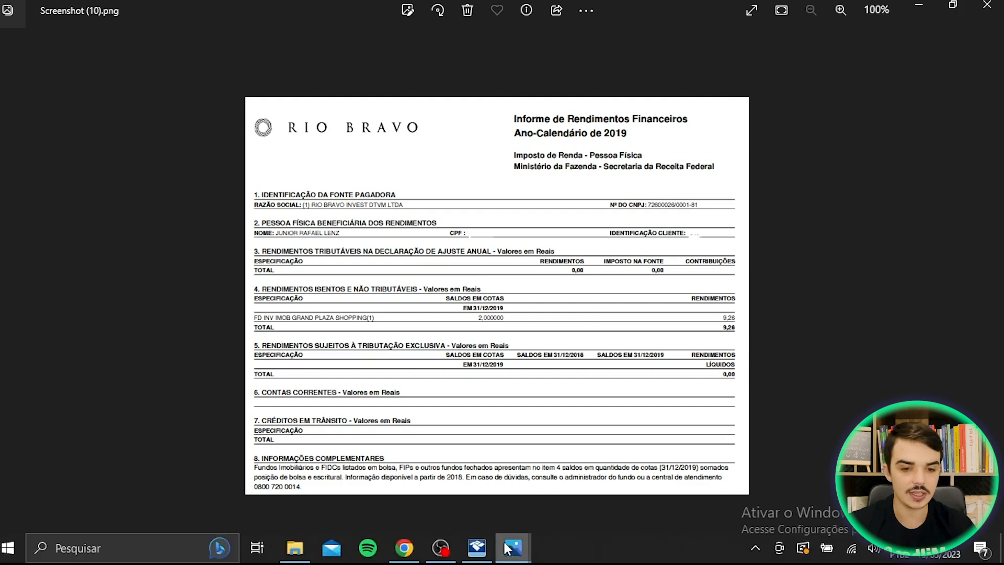
left_click(477, 553)
type("9,26")
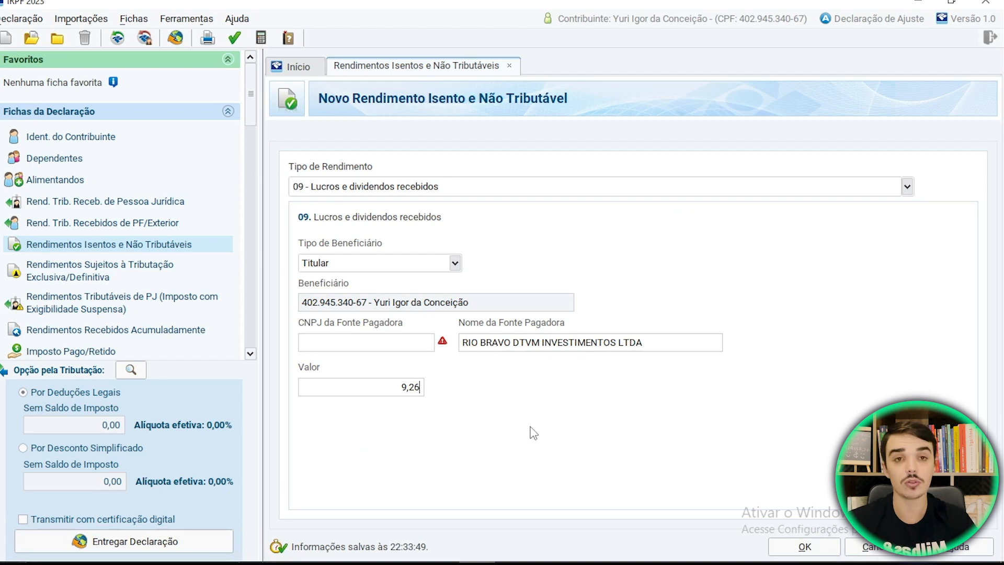
left_click(805, 548)
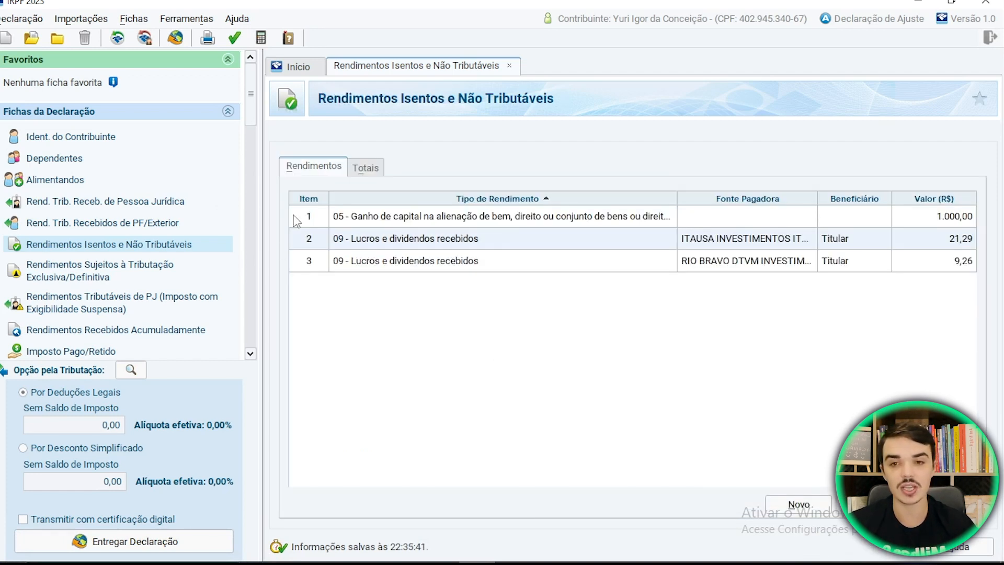
- Review the Itaúsa shares asset in Bens e Direitos and close it unchanged
scroll(111, 255, "down", 3)
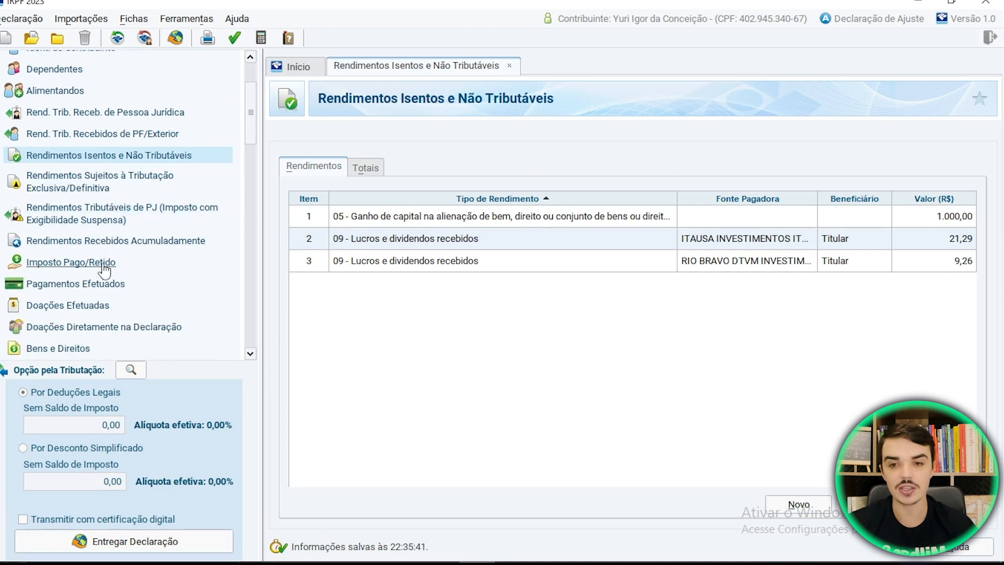
scroll(107, 267, "down", 1)
left_click(68, 326)
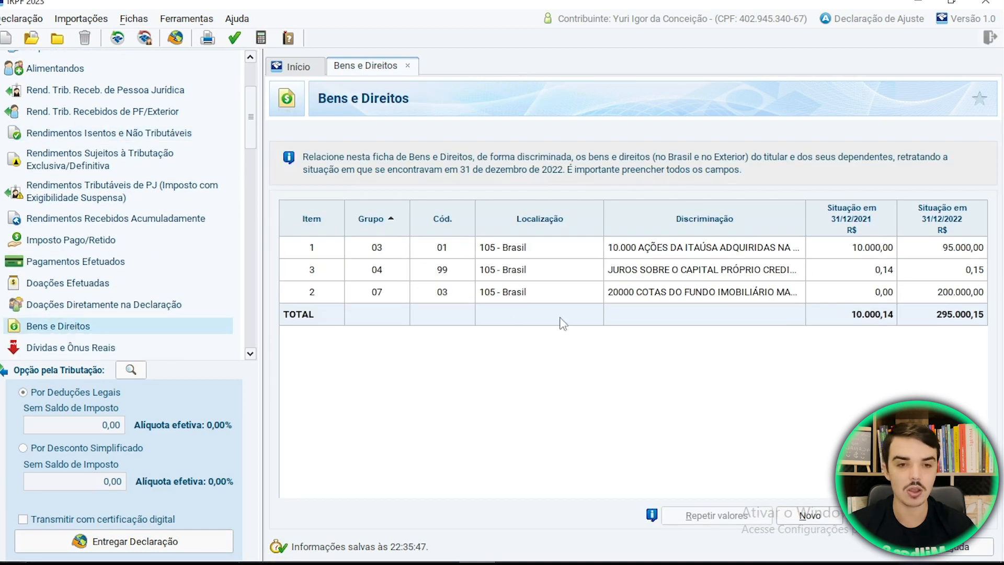
left_click(662, 250)
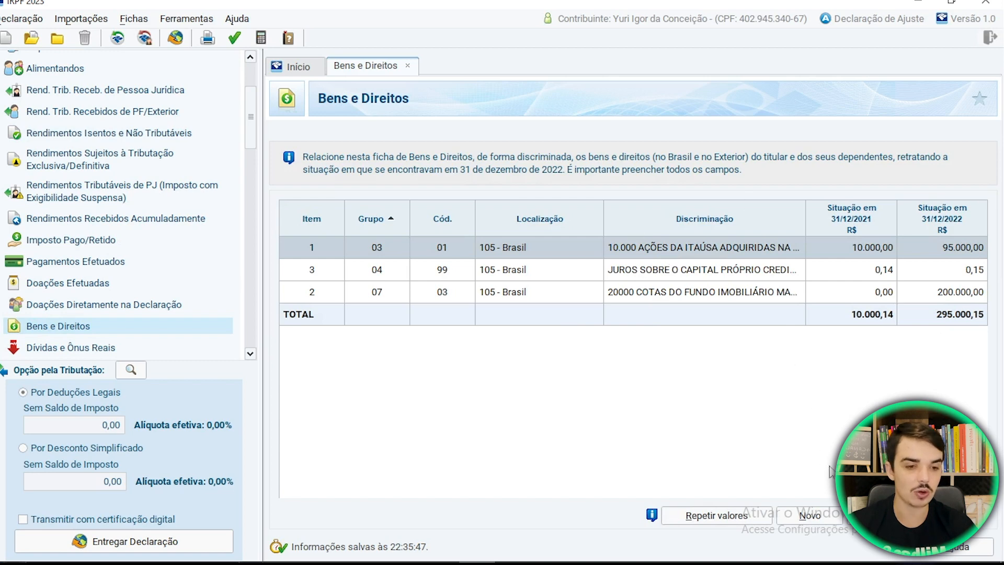
left_click(881, 515)
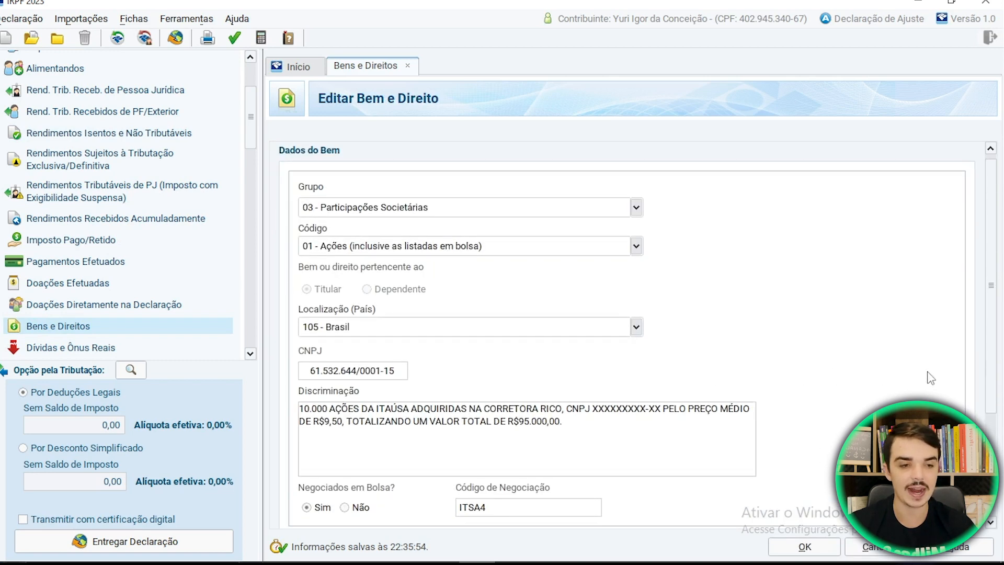
left_click_drag(988, 363, 1000, 486)
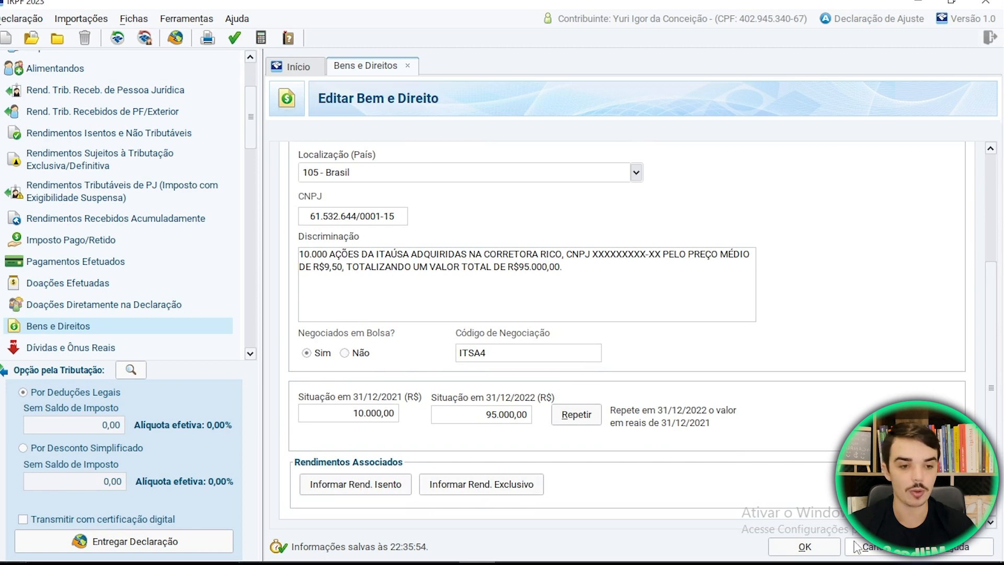
left_click(836, 544)
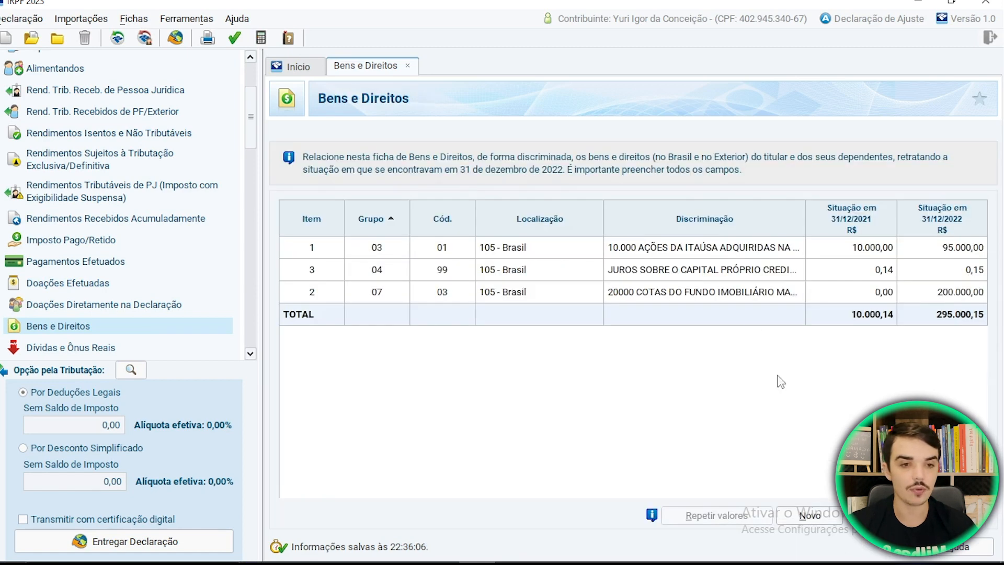
- Open the Maxi Renda MXRF11 fund asset and add exempt income linked to it
left_click(666, 291)
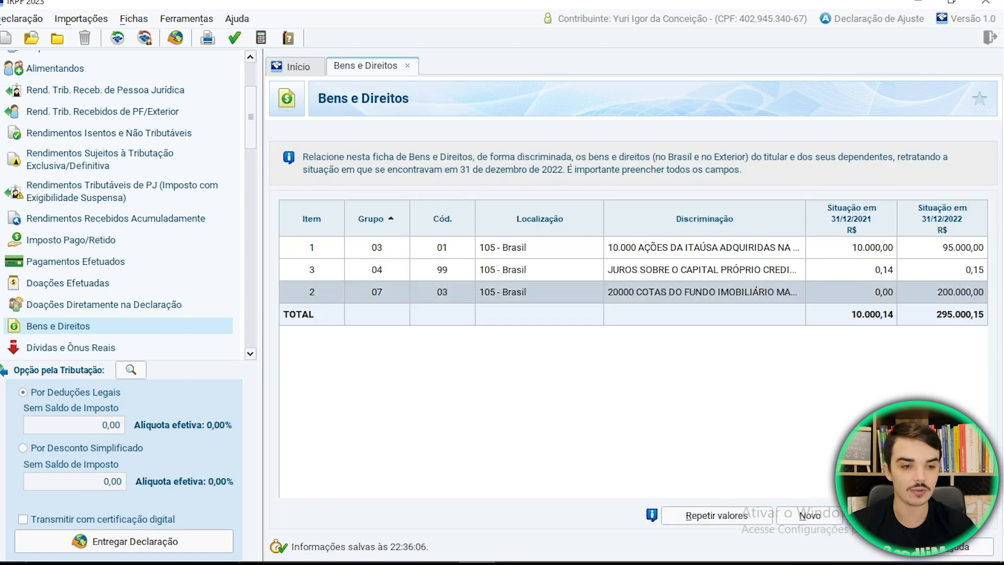
left_click(880, 515)
left_click_drag(992, 318, 990, 450)
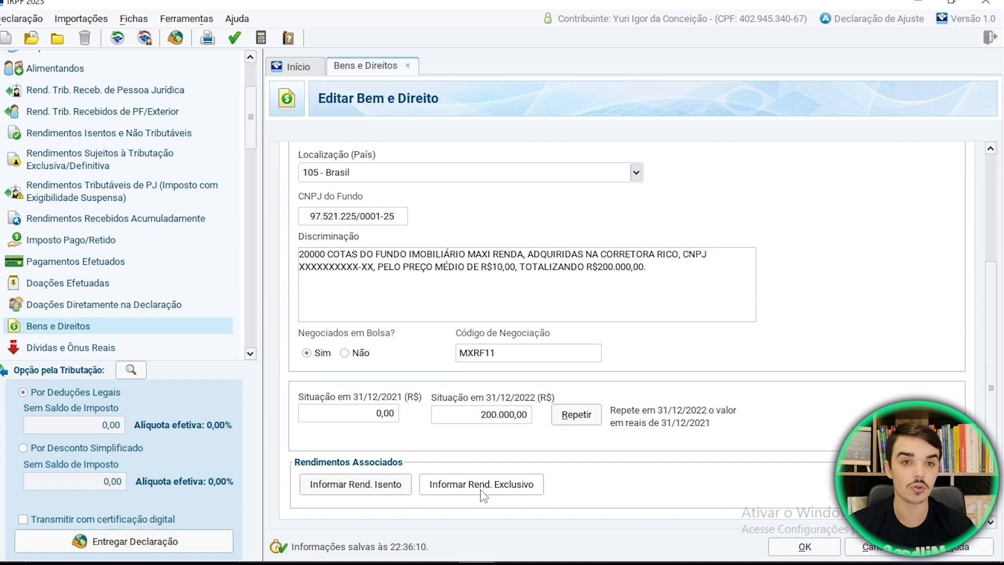
left_click(358, 486)
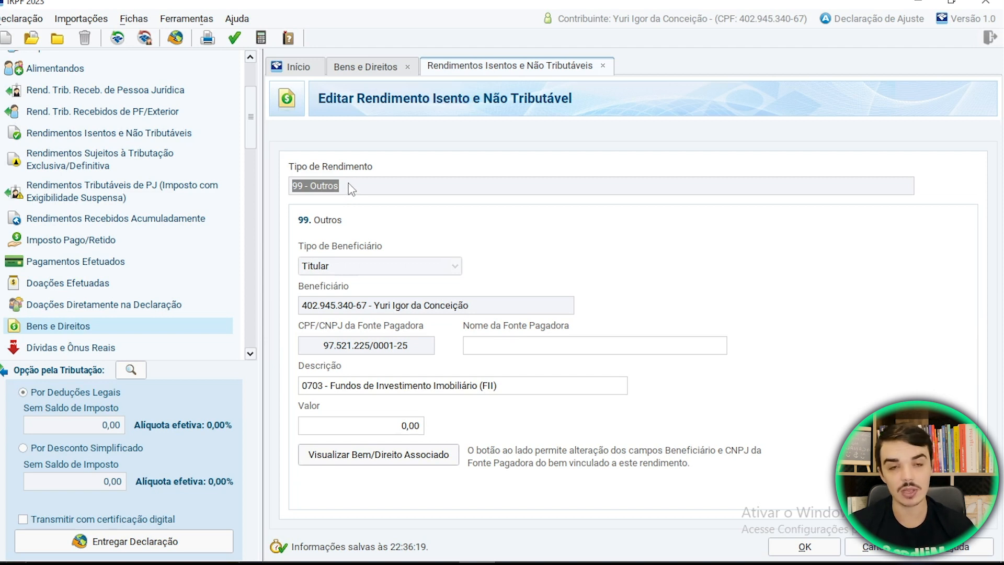
- In the linked 99 - Outros FII income form, type and correct the payer name, then go to Valor (0,00)
left_click(498, 346)
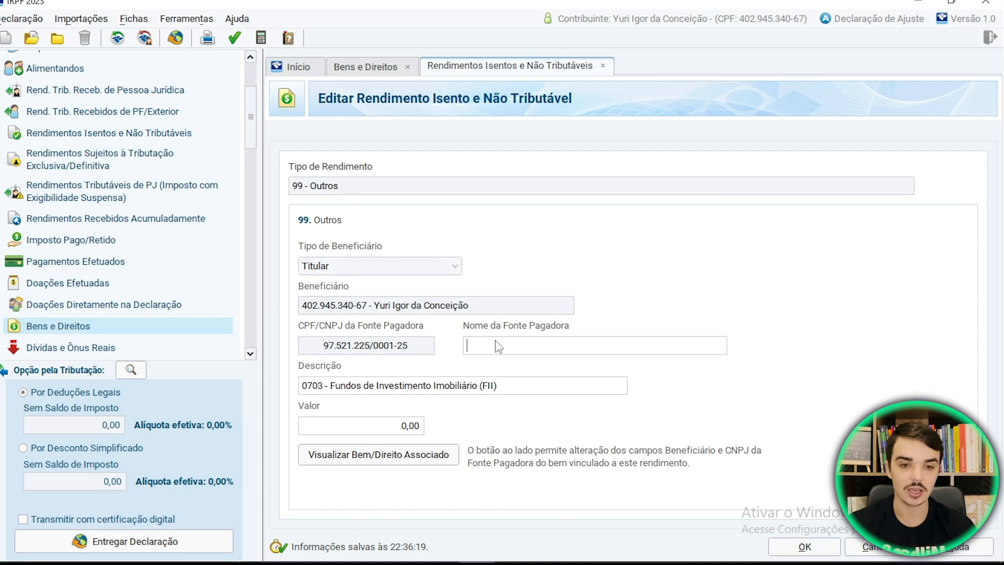
type("RIO BRAVO IN")
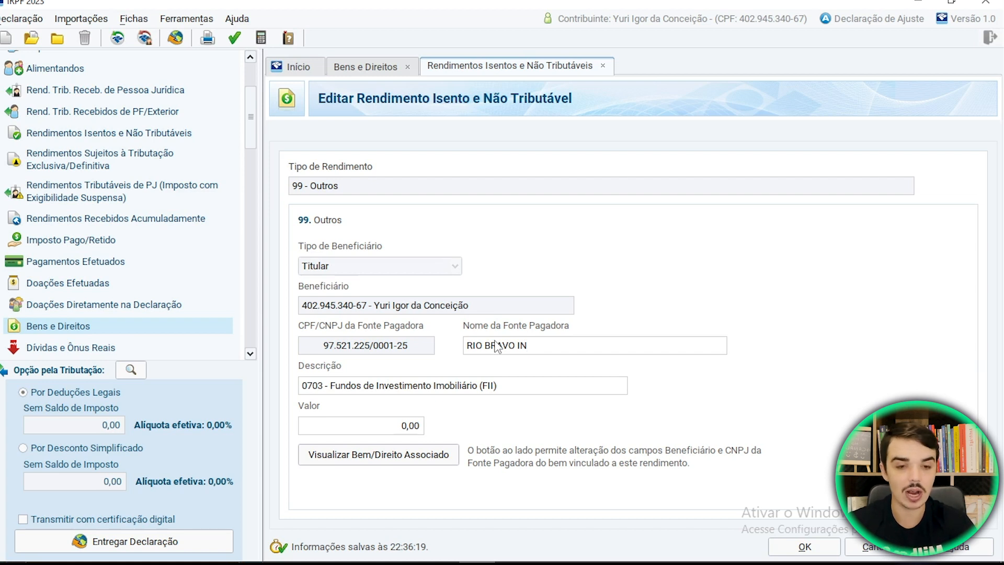
key("BackSpace")
key("BackSpace")
key("BackSpace")
key("BackSpace")
key("BackSpace")
key("BackSpace")
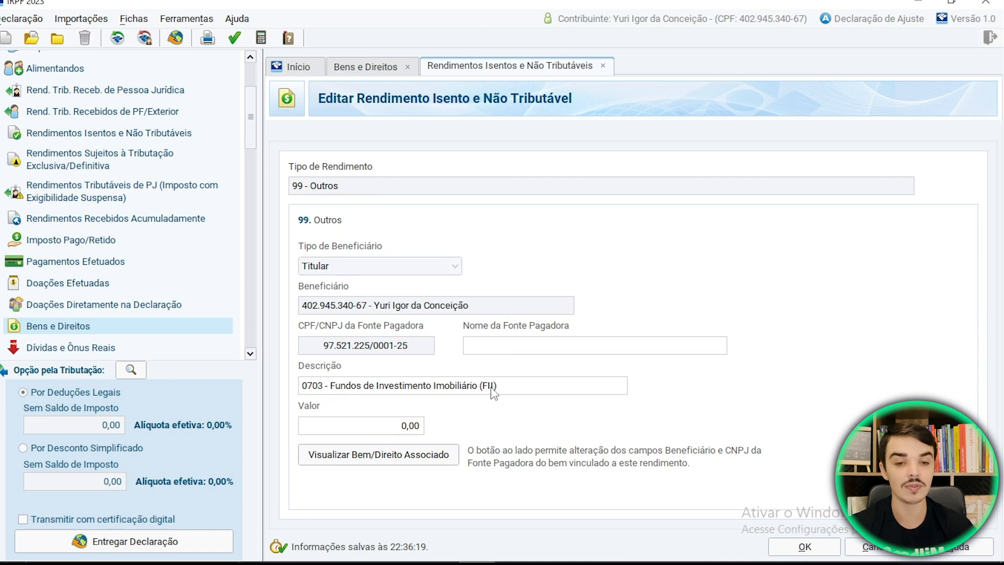
left_click(507, 388)
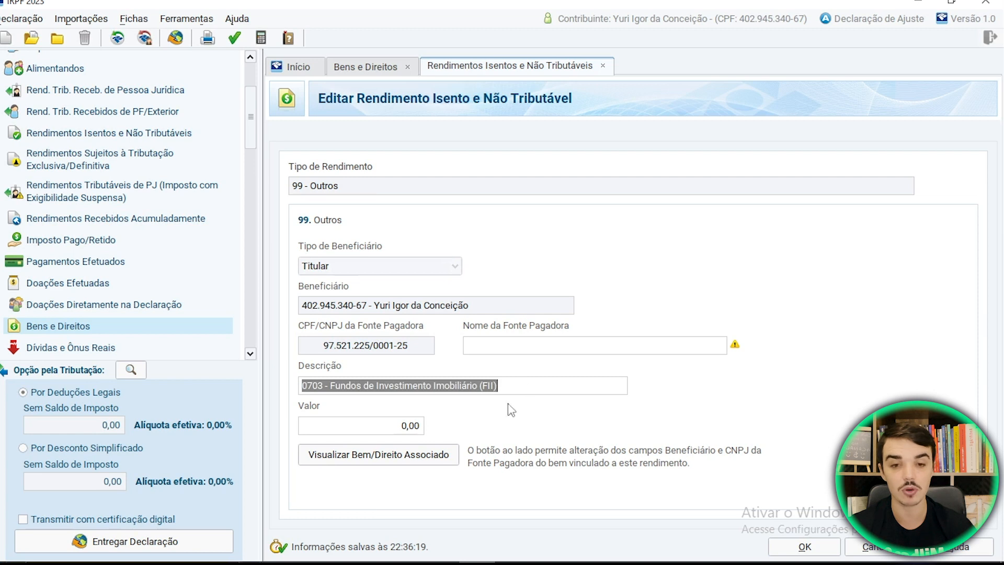
left_click(412, 426)
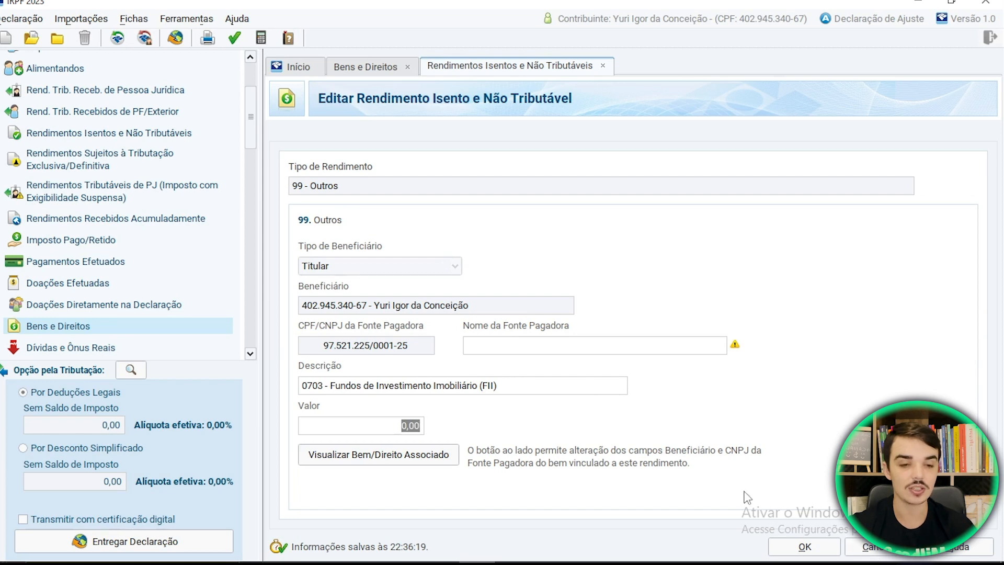
- View the fund asset linked to the new income, then return to the asset list
left_click(414, 461)
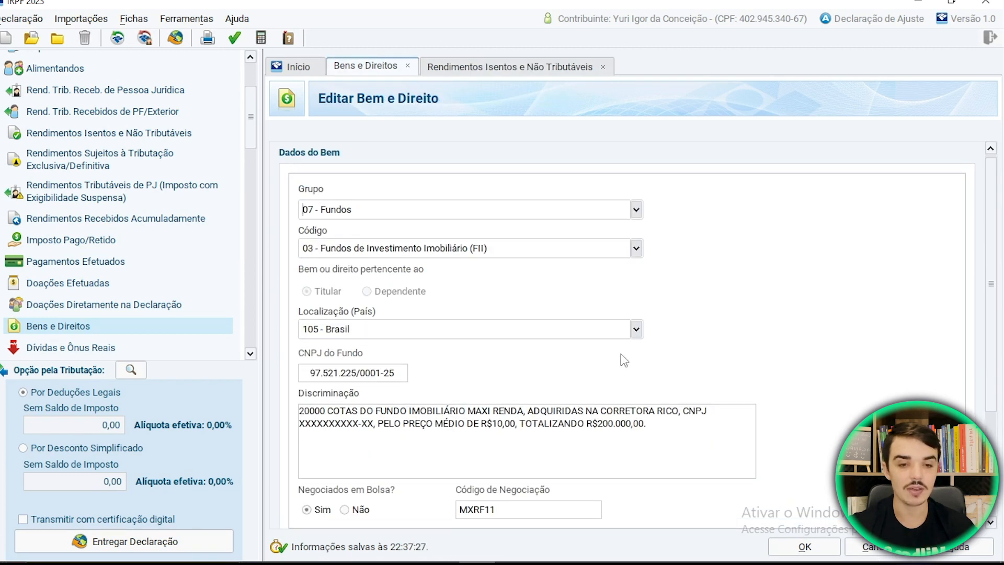
left_click_drag(993, 391, 1001, 459)
left_click(805, 547)
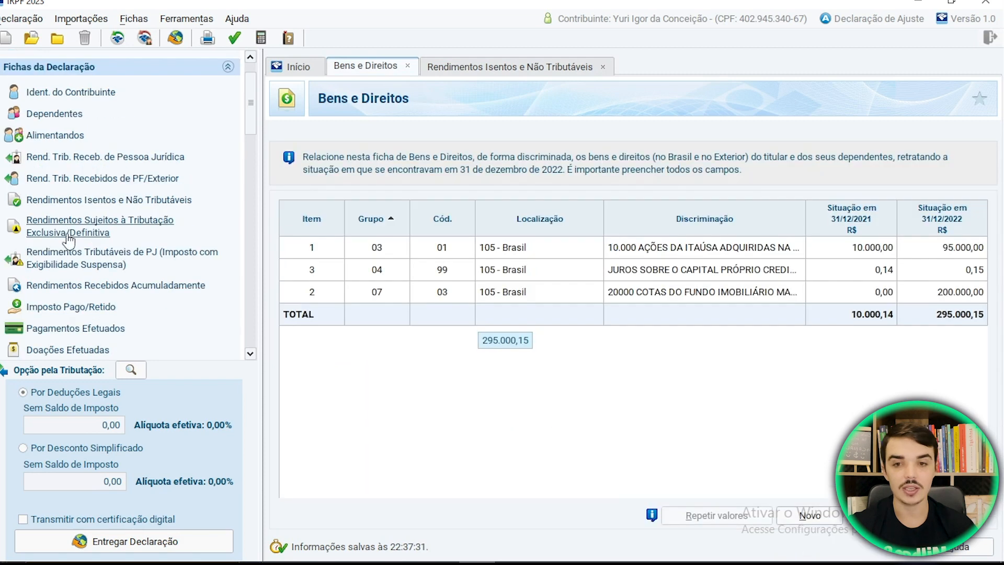
- In the exempt income list, inspect the Rio Bravo and 99 - Outros entries and close them unchanged
left_click(67, 201)
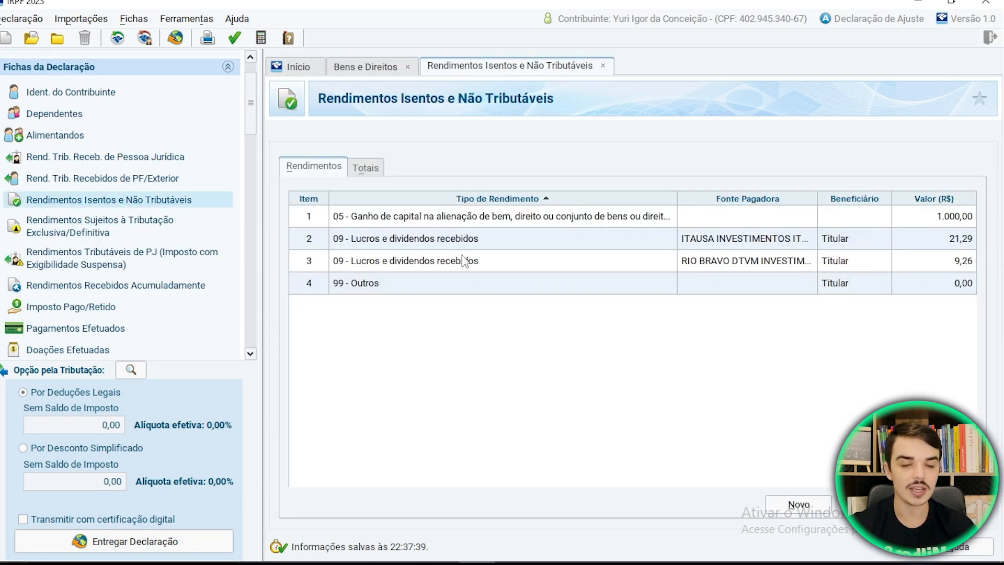
left_click(437, 260)
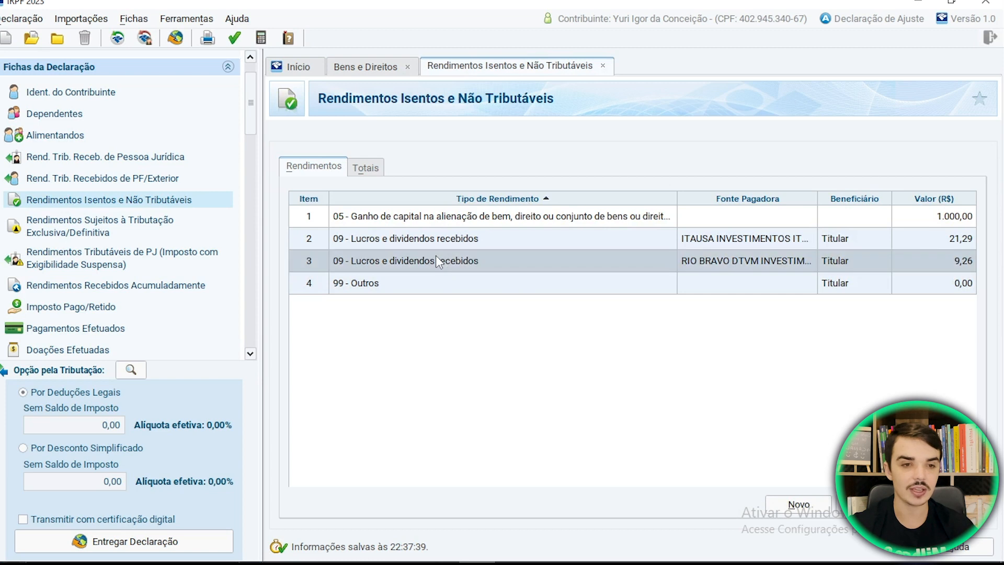
left_click(838, 505)
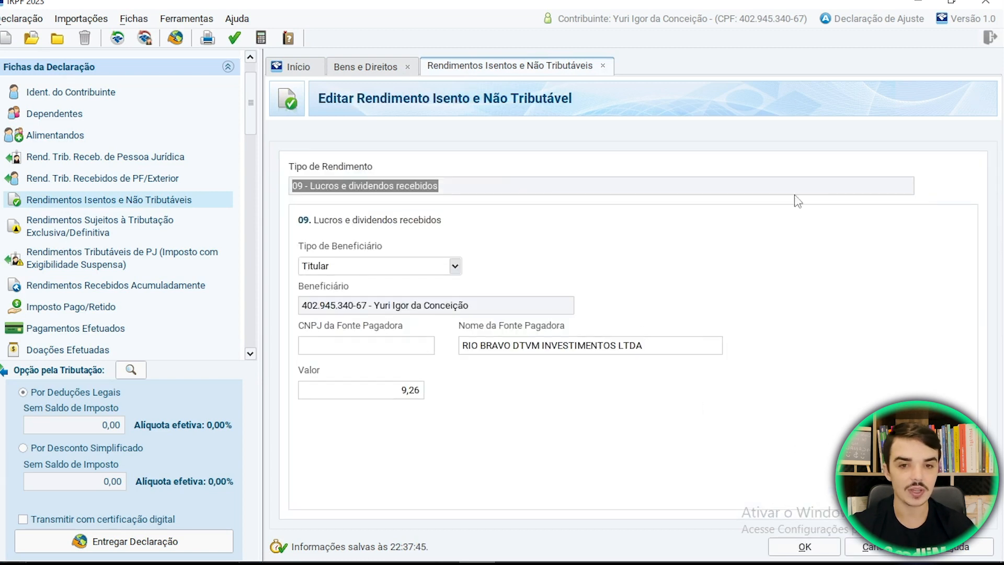
left_click(893, 186)
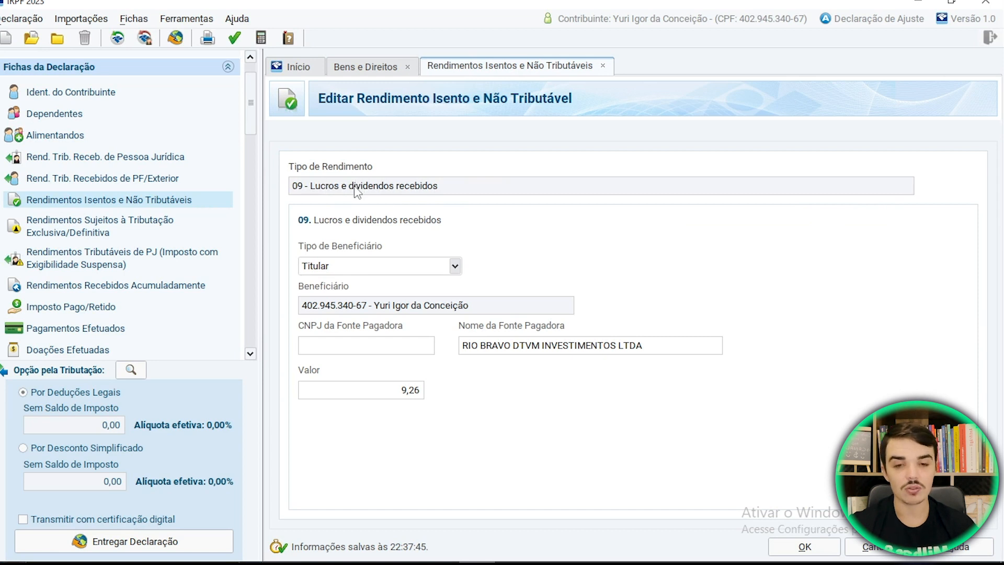
left_click(884, 550)
left_click(489, 283)
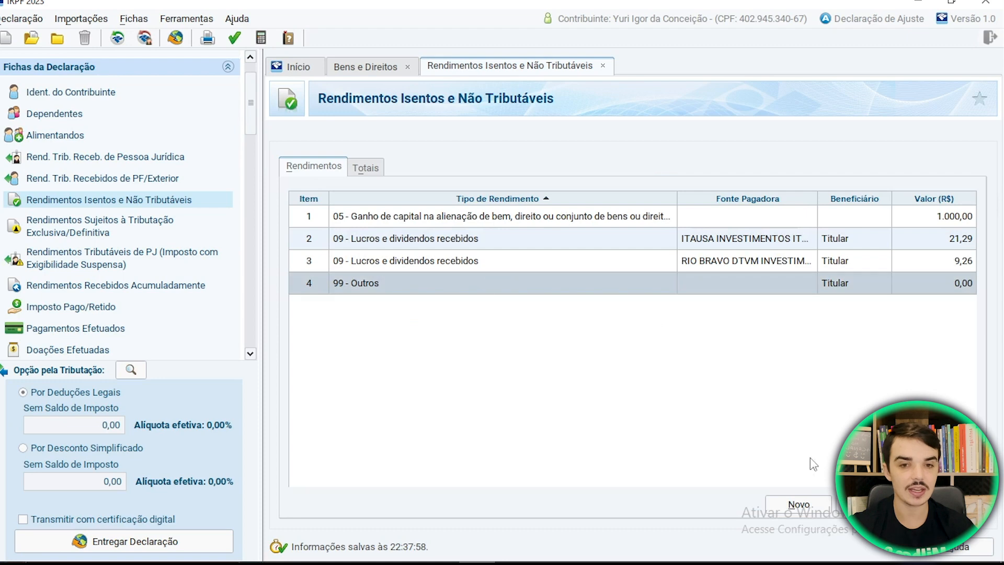
left_click(871, 504)
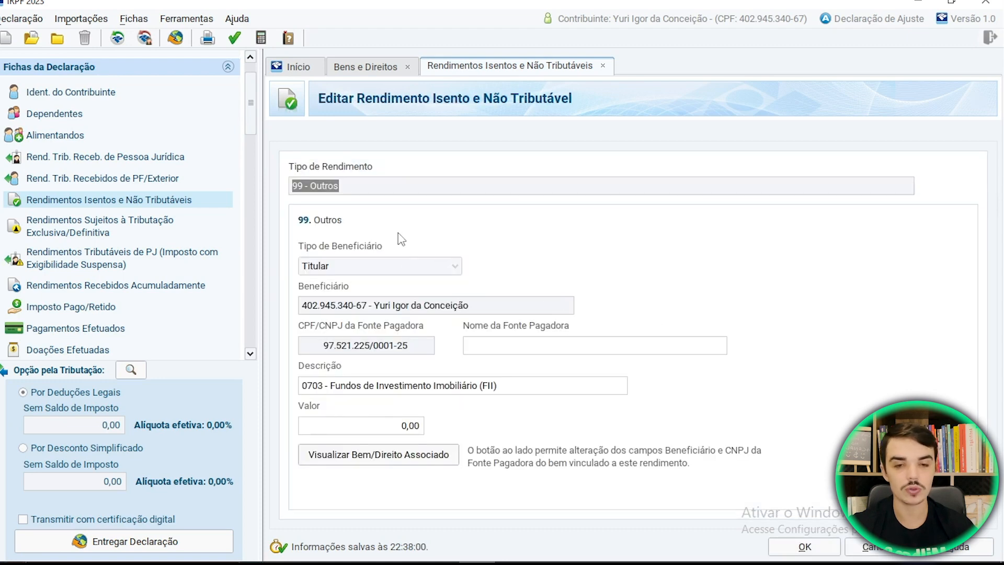
left_click(870, 546)
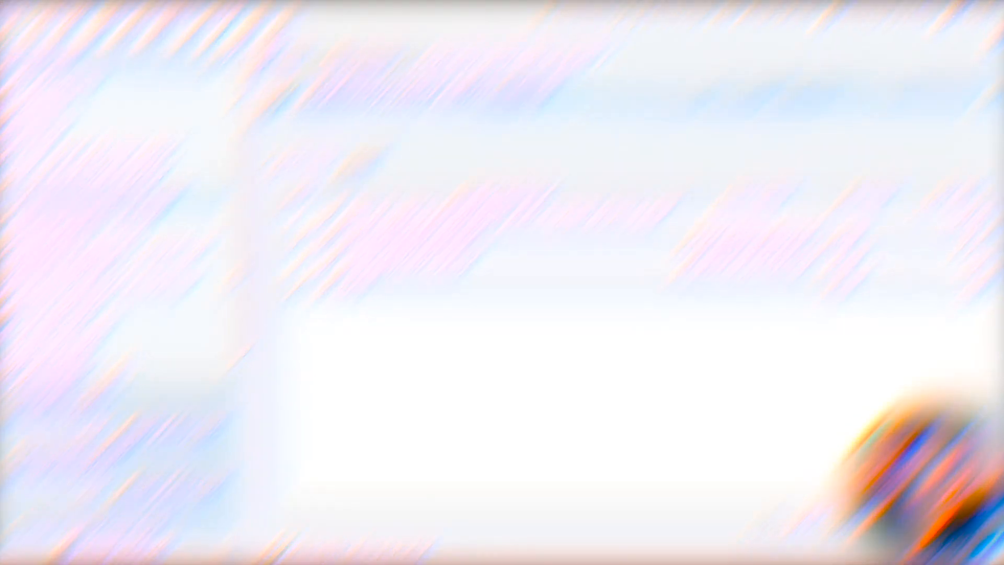